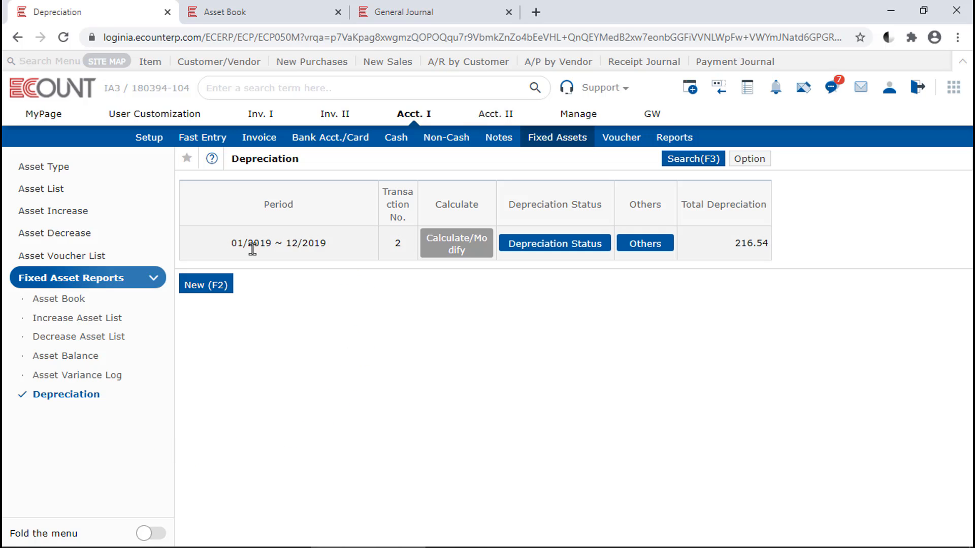
# Create a new depreciation calculation for the period Jan 2020 to Nov 2020 and save it.
pyautogui.click(220, 285)
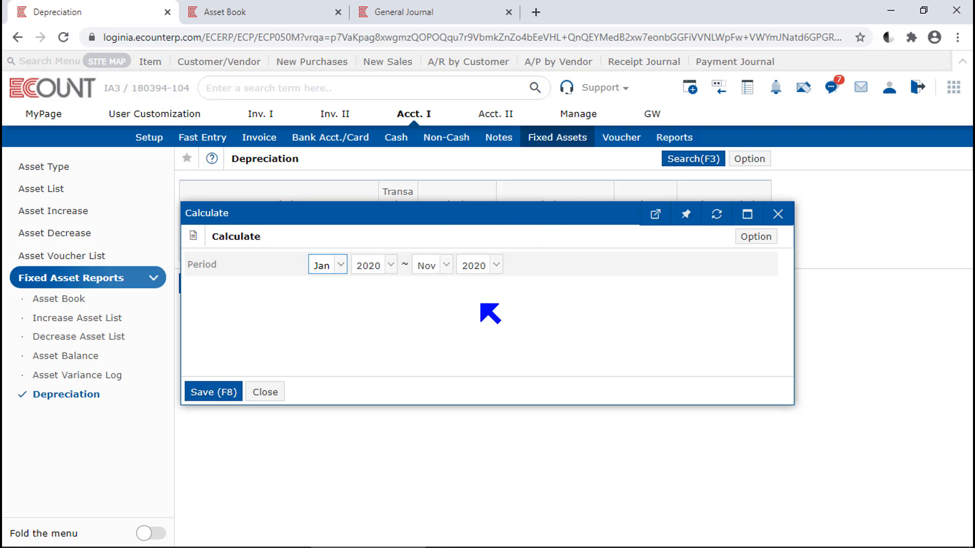
pyautogui.click(234, 393)
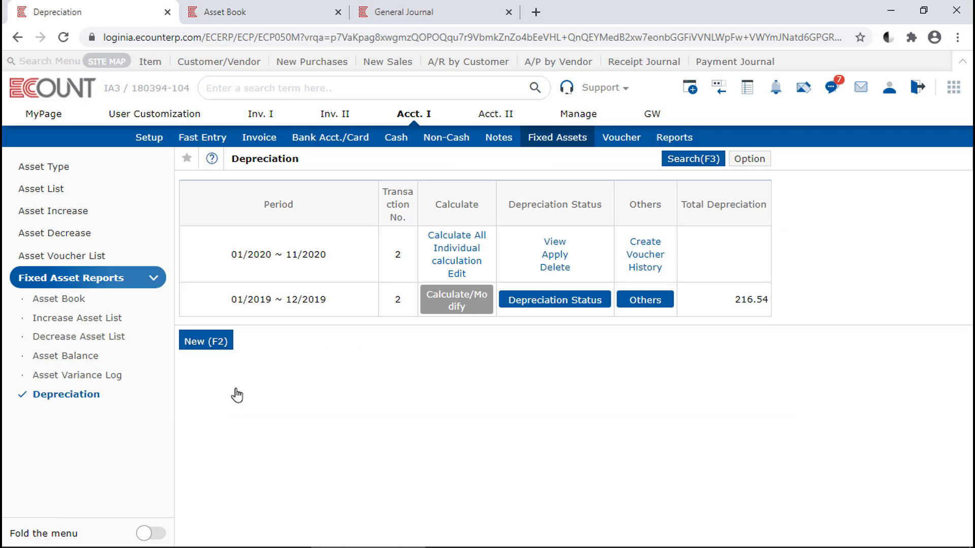
pyautogui.moveTo(358, 249); pyautogui.dragTo(215, 264)
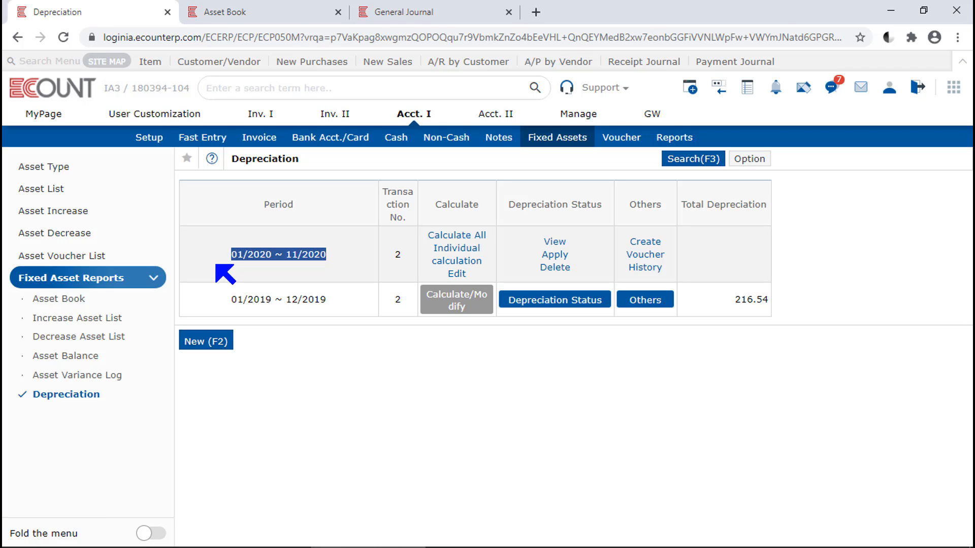
# View the depreciation list of the 01/2020 ~ 11/2020 period across all its columns, and close it.
pyautogui.click(557, 242)
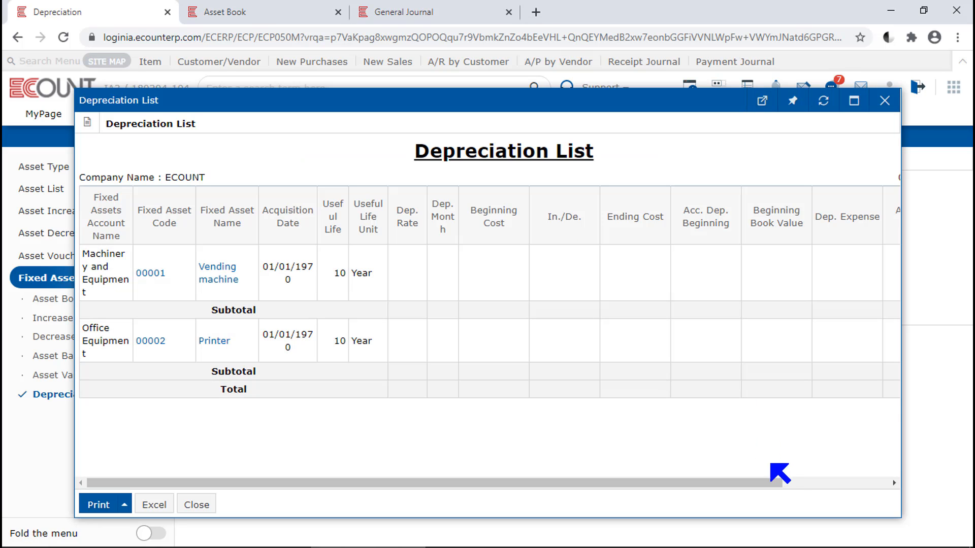
pyautogui.click(790, 483)
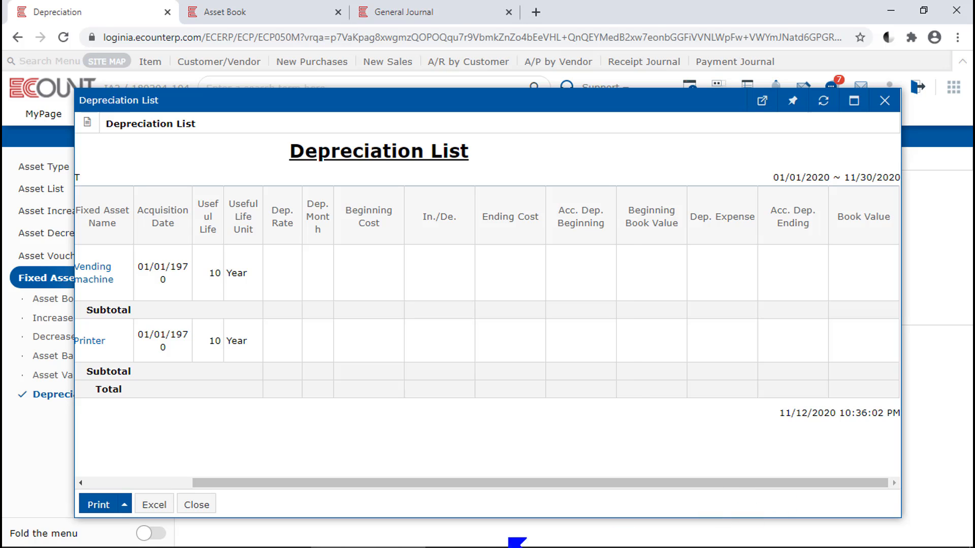
pyautogui.click(196, 505)
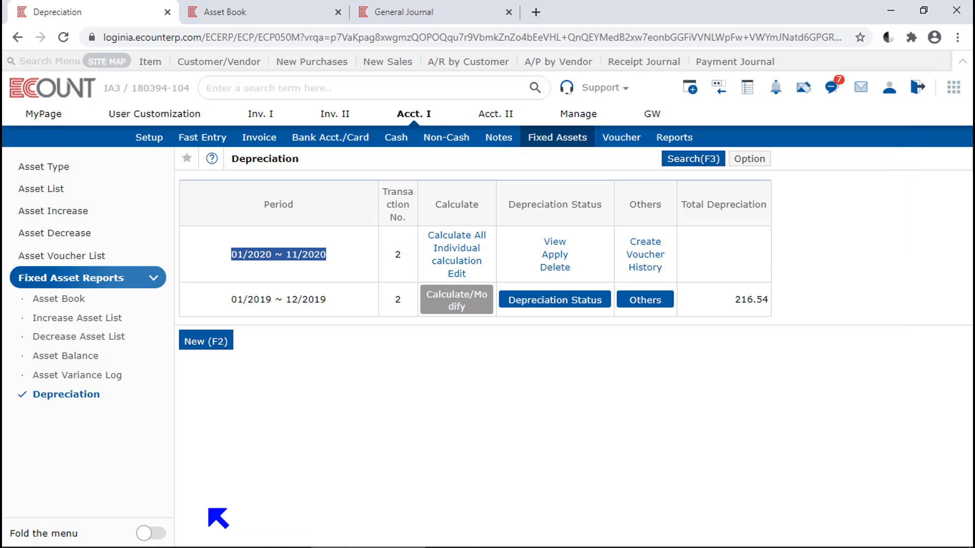
# Calculate depreciation for all fixed assets in the 01/2020 ~ 11/2020 period.
pyautogui.moveTo(488, 235); pyautogui.dragTo(415, 234)
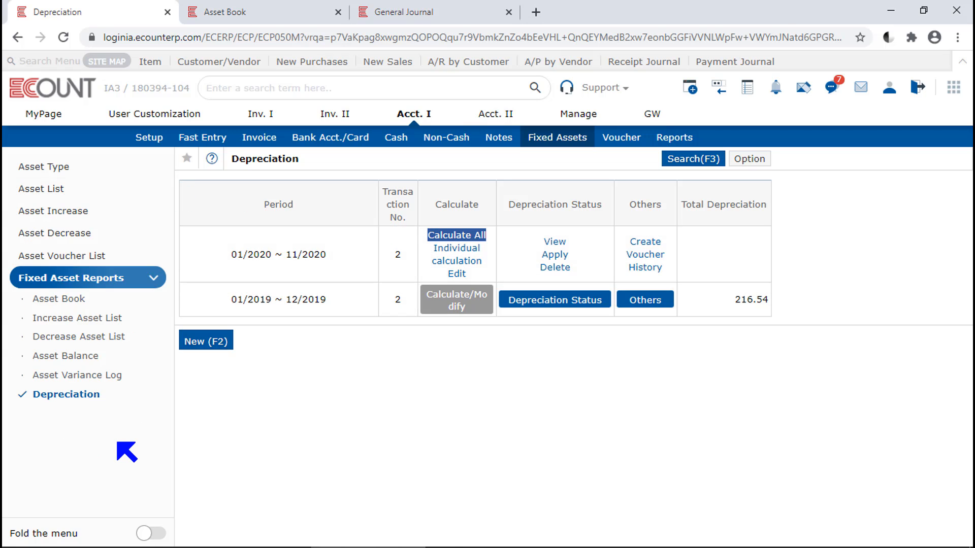
pyautogui.click(474, 237)
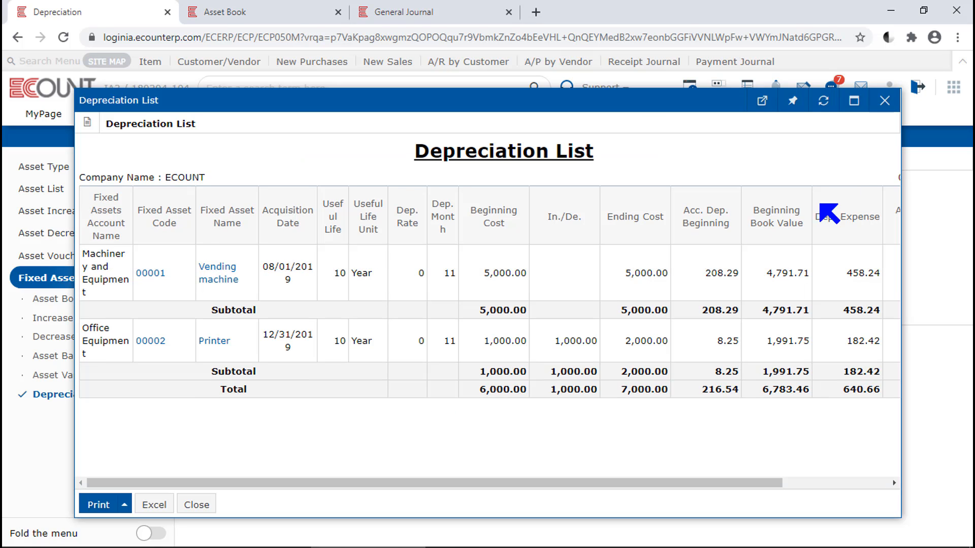
# Examine the enlarged depreciation list's beginning and ending accumulated depreciation, depreciation months, expense and book value columns, and close the list.
pyautogui.click(854, 100)
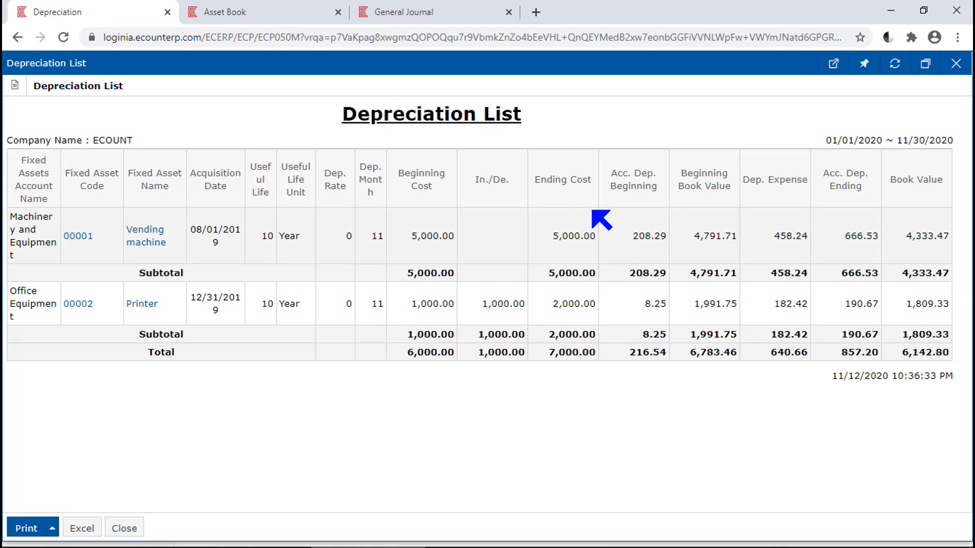
pyautogui.moveTo(601, 192); pyautogui.dragTo(667, 195)
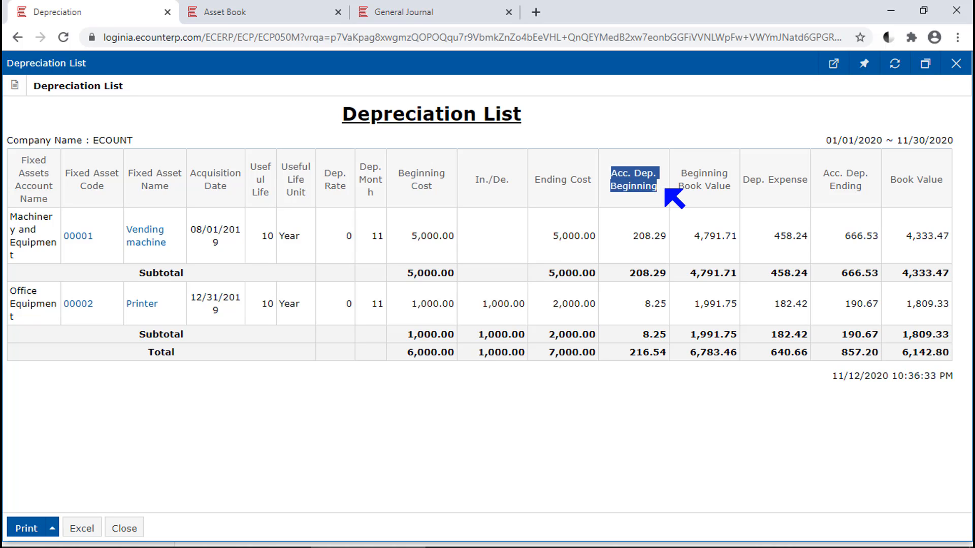
pyautogui.moveTo(678, 172); pyautogui.dragTo(737, 187)
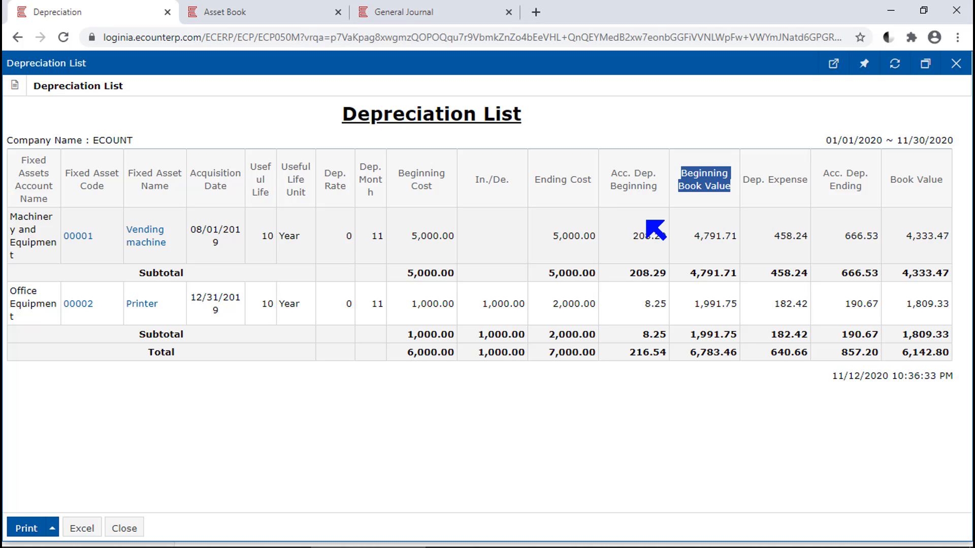
pyautogui.moveTo(609, 172); pyautogui.dragTo(667, 189)
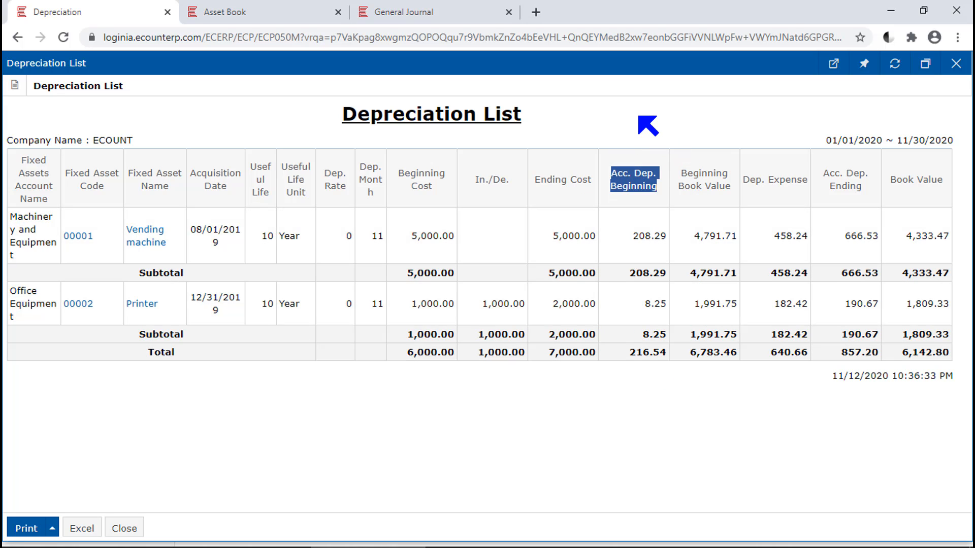
pyautogui.moveTo(679, 173); pyautogui.dragTo(736, 186)
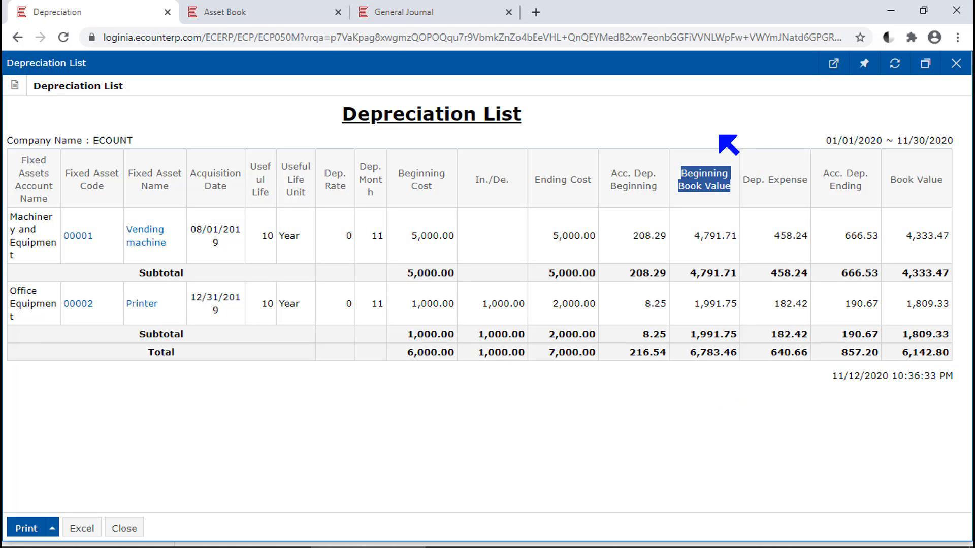
pyautogui.moveTo(741, 178); pyautogui.dragTo(807, 188)
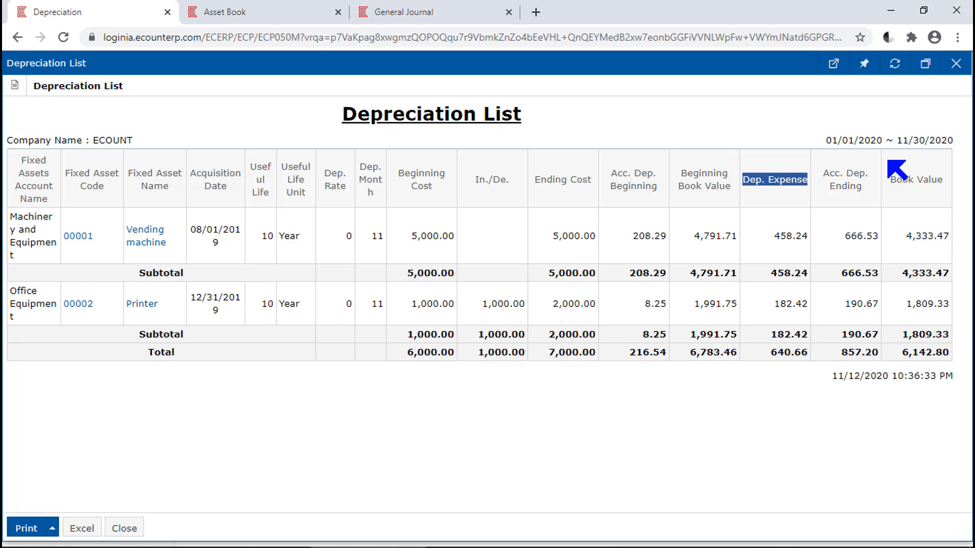
pyautogui.moveTo(367, 236); pyautogui.dragTo(382, 240)
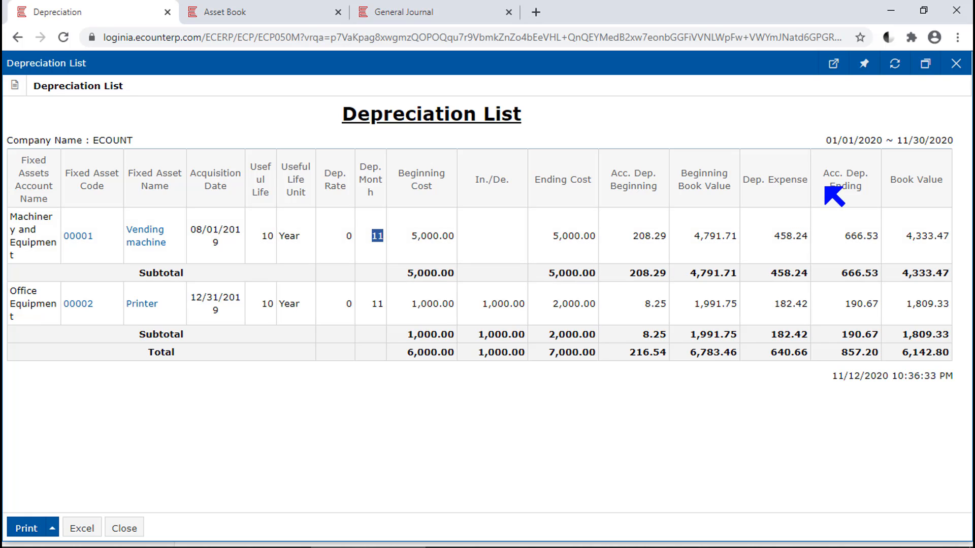
pyautogui.moveTo(821, 172); pyautogui.dragTo(874, 185)
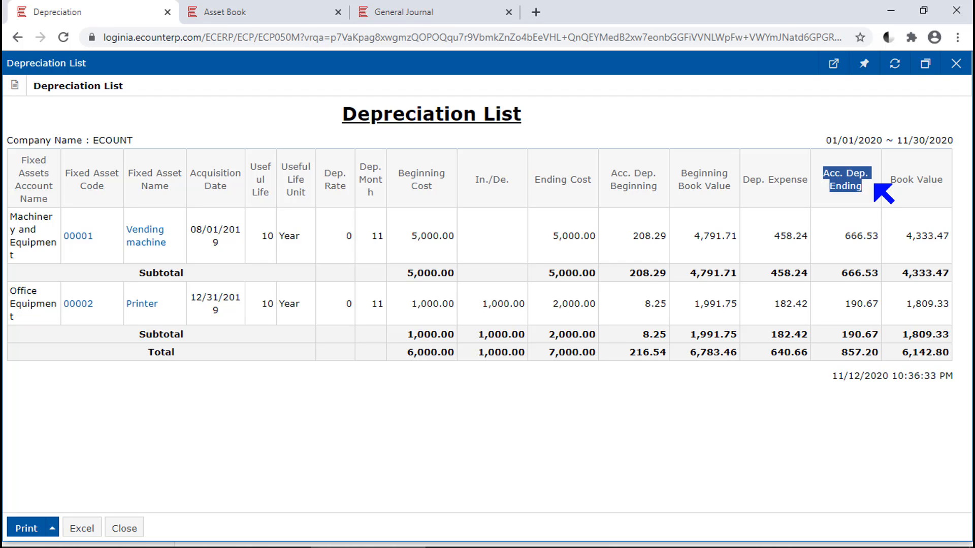
pyautogui.moveTo(898, 140); pyautogui.dragTo(967, 141)
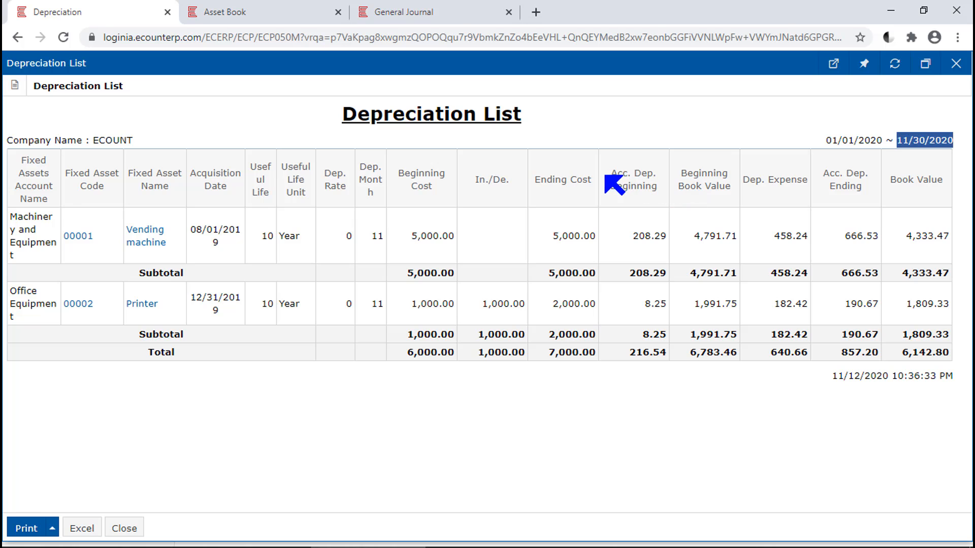
pyautogui.moveTo(609, 171); pyautogui.dragTo(671, 188)
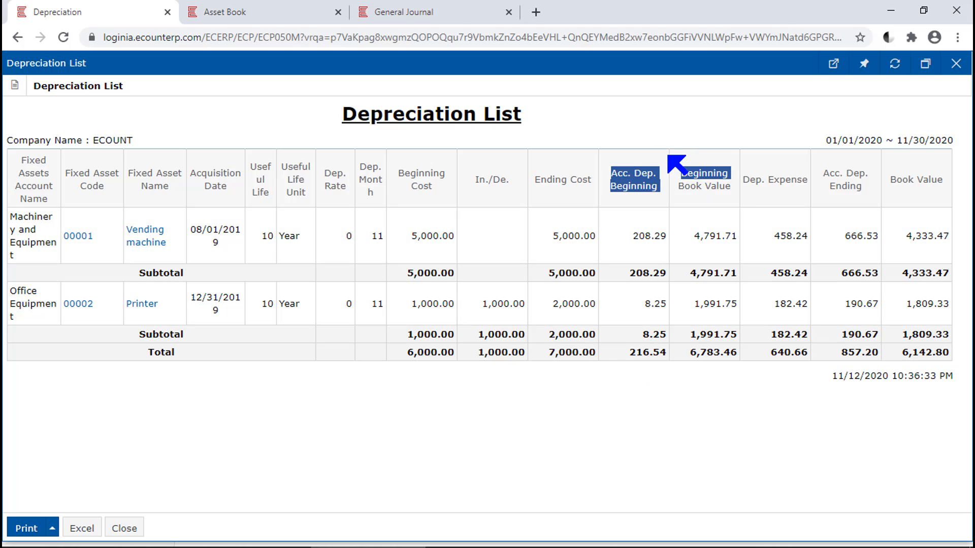
pyautogui.moveTo(807, 180); pyautogui.dragTo(738, 186)
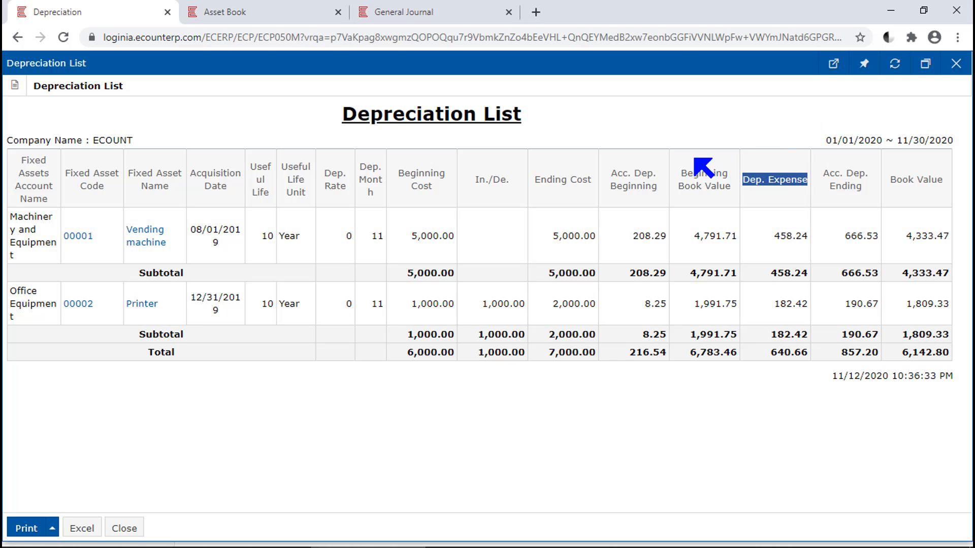
pyautogui.moveTo(611, 174); pyautogui.dragTo(658, 193)
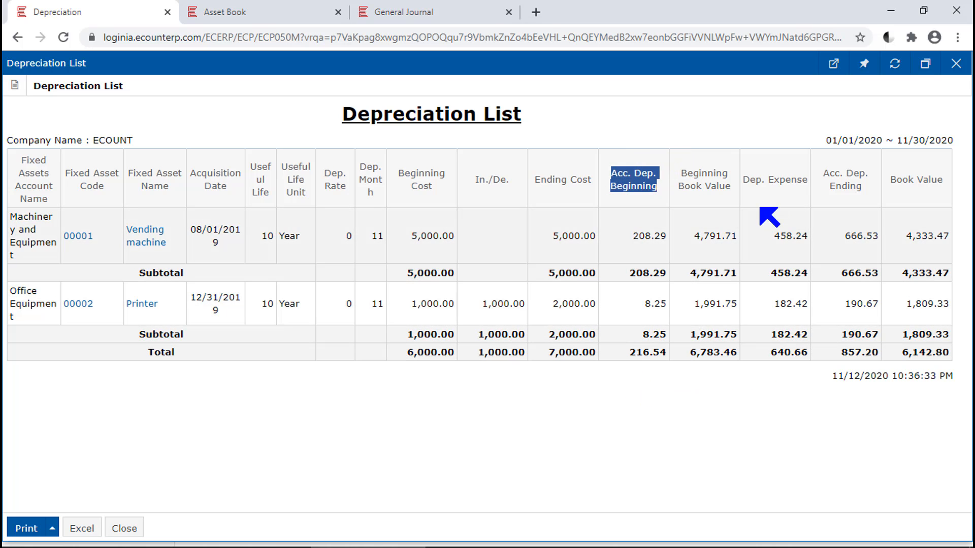
pyautogui.moveTo(741, 179); pyautogui.dragTo(809, 194)
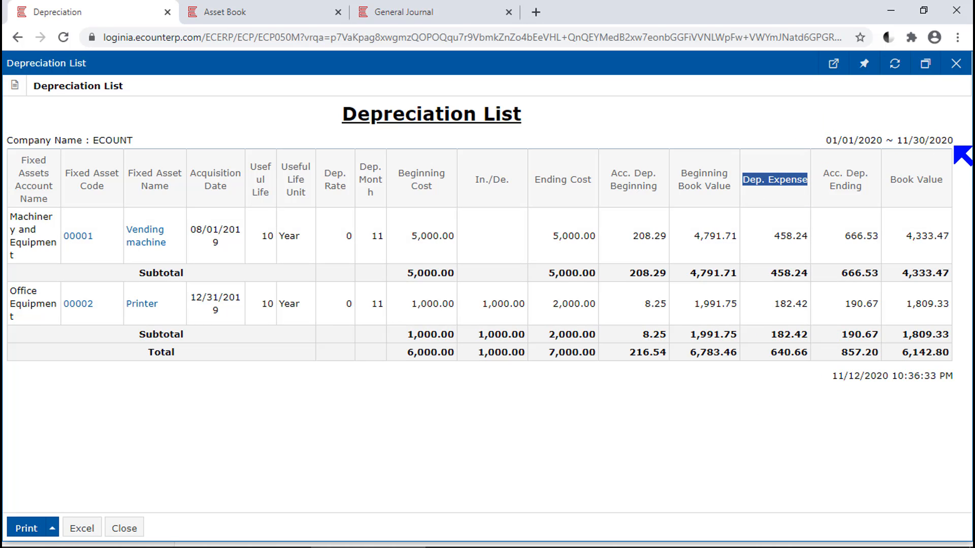
pyautogui.moveTo(866, 195); pyautogui.dragTo(816, 177)
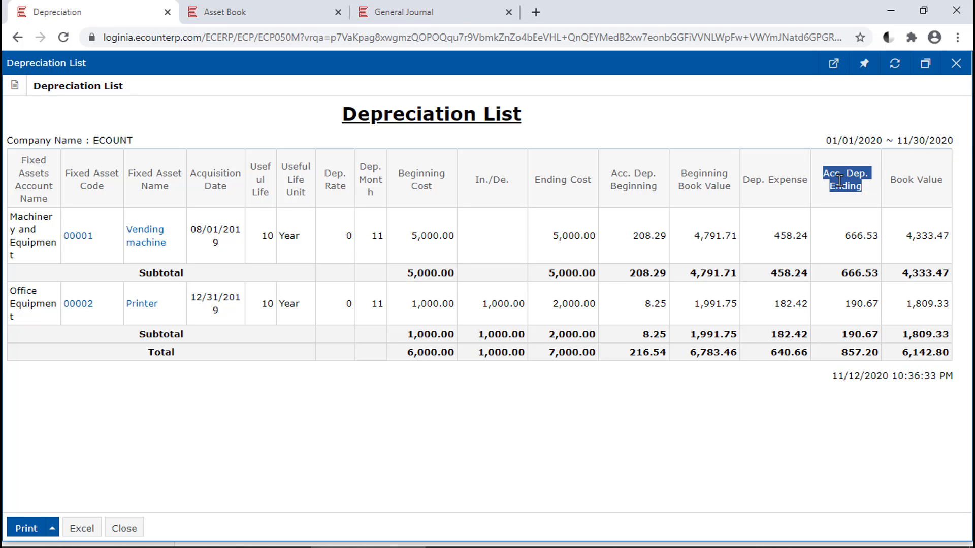
pyautogui.moveTo(886, 180); pyautogui.dragTo(942, 178)
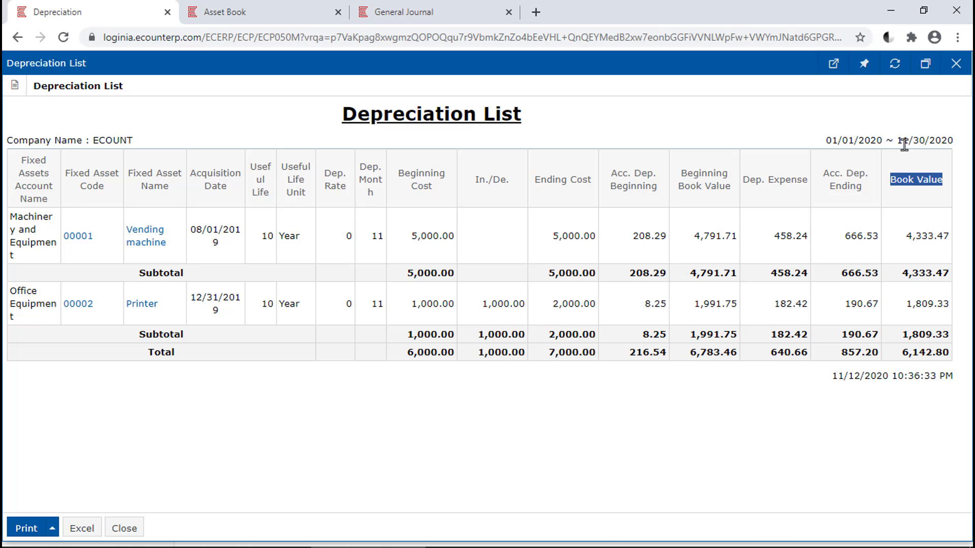
pyautogui.click(956, 64)
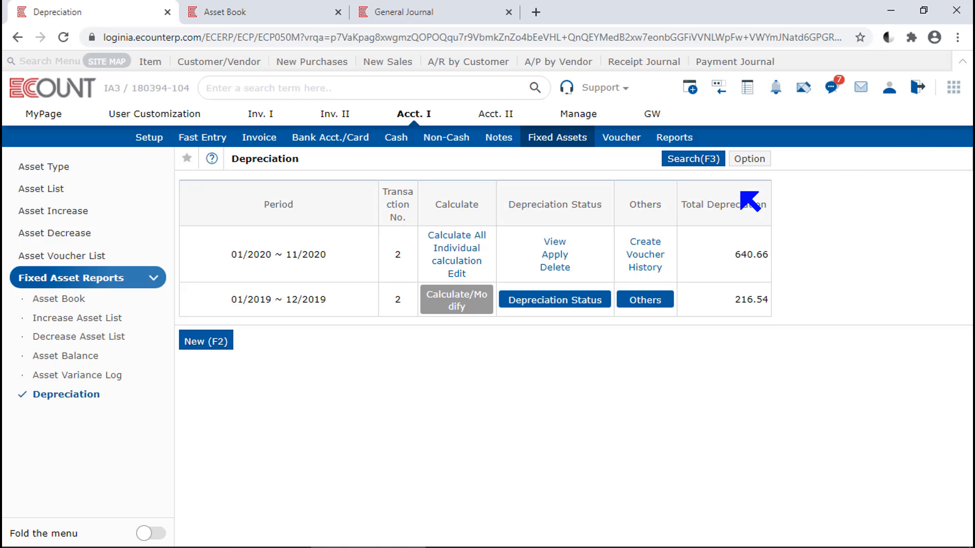
# Search the Asset Book as of 12/01/2020 to check each asset's accumulated depreciation.
pyautogui.click(260, 7)
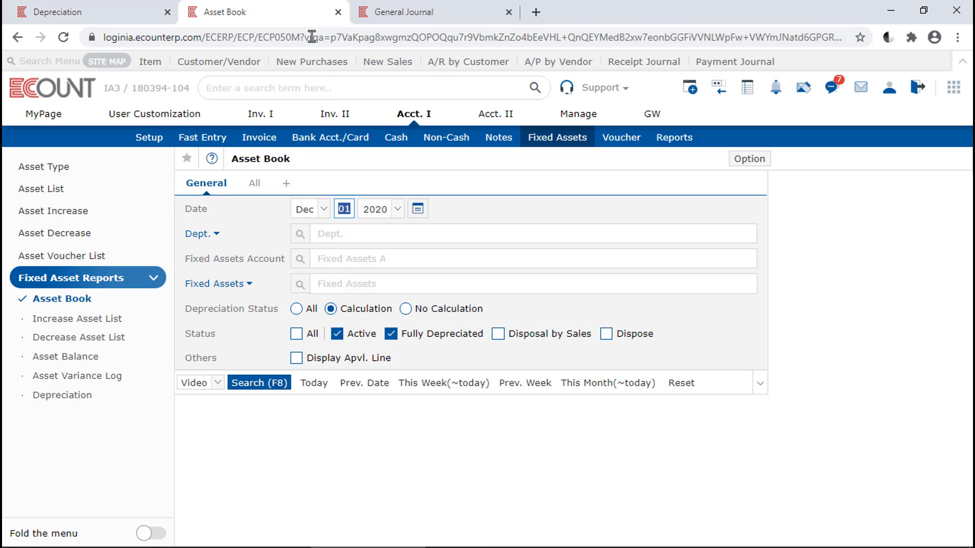
pyautogui.click(279, 384)
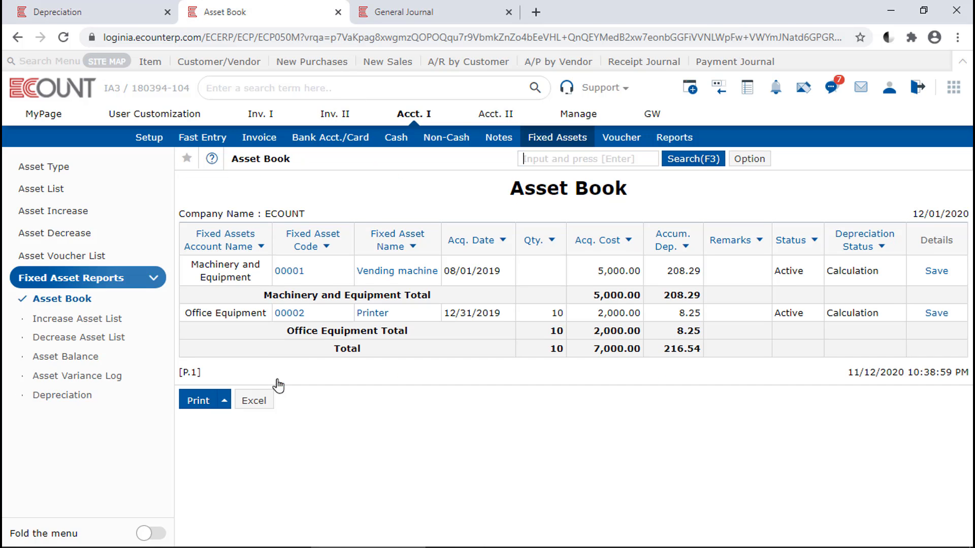
# Return to the Depreciation page and cancel the applied status of the 01/2019 ~ 12/2019 period.
pyautogui.click(109, 9)
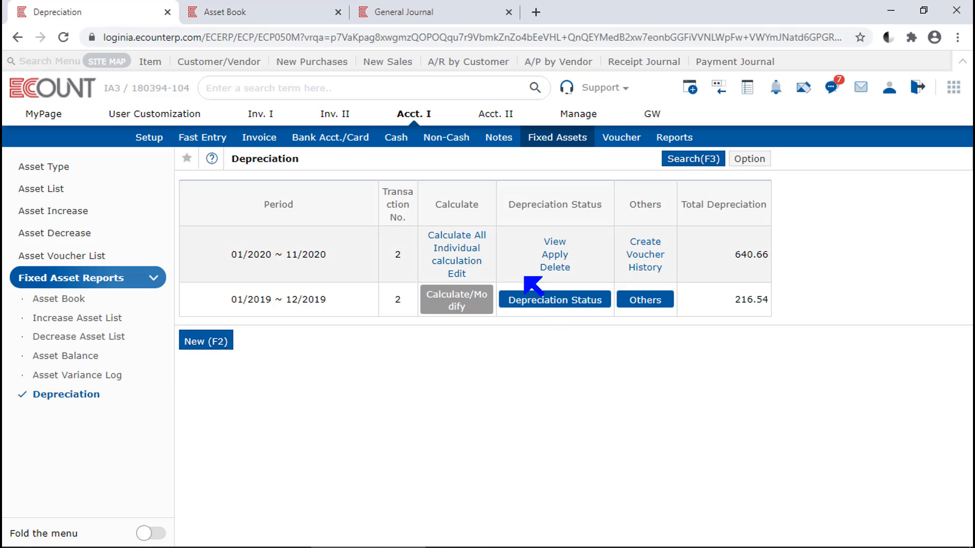
pyautogui.click(555, 299)
pyautogui.click(555, 335)
pyautogui.click(385, 375)
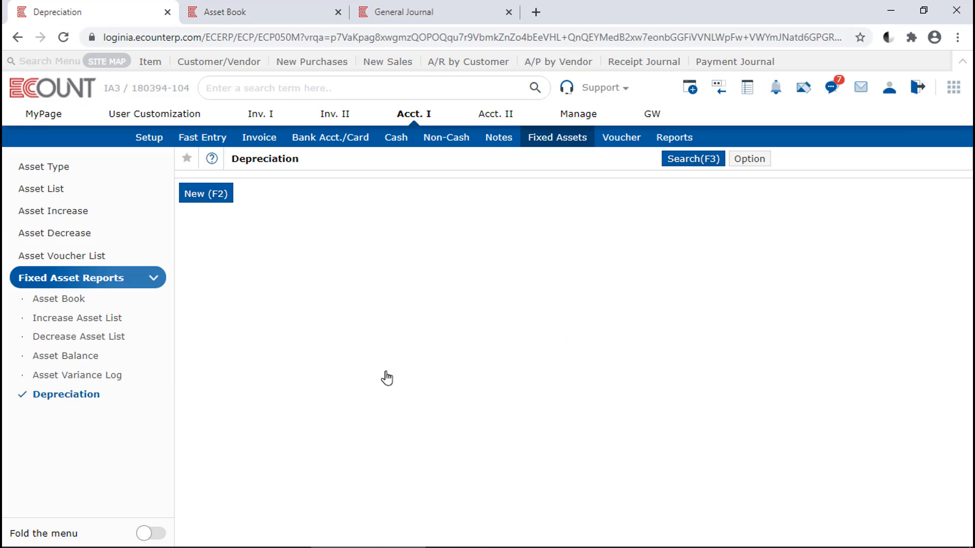
# Rerun the Asset Book search for 12/01/2020 to check accumulated depreciation with no period applied.
pyautogui.click(321, 11)
pyautogui.press('F3')
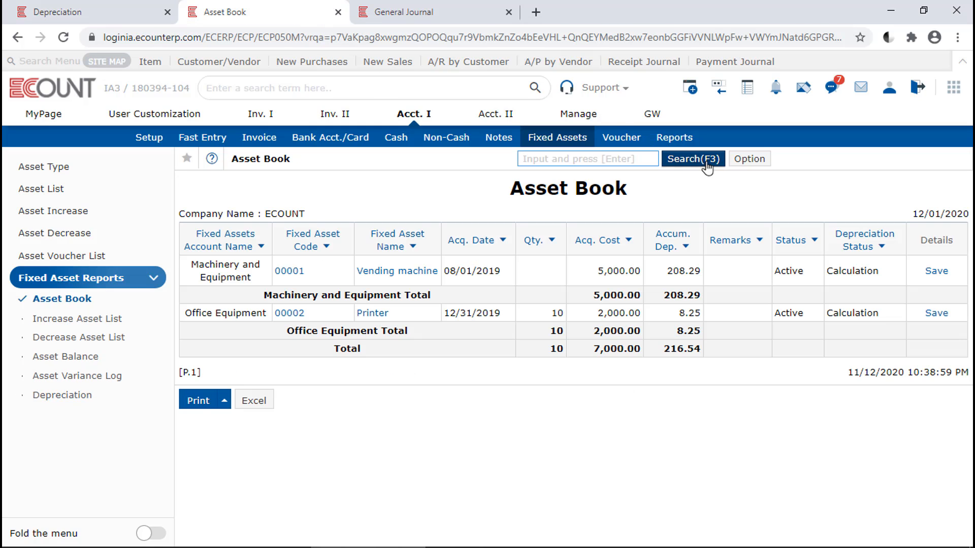
pyautogui.click(277, 386)
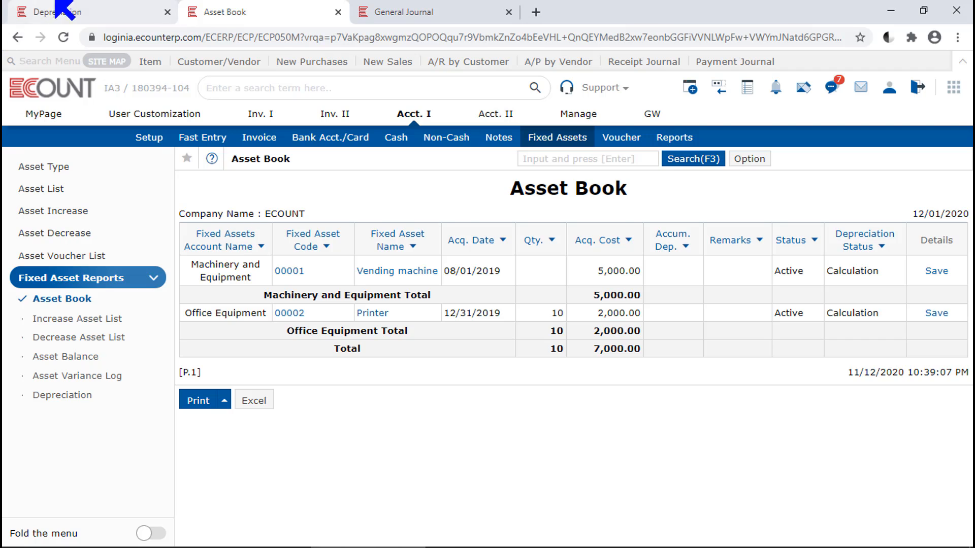
# Apply the calculated depreciation of the 01/2019 ~ 12/2019 and 01/2020 ~ 11/2020 periods, confirming each.
pyautogui.click(75, 5)
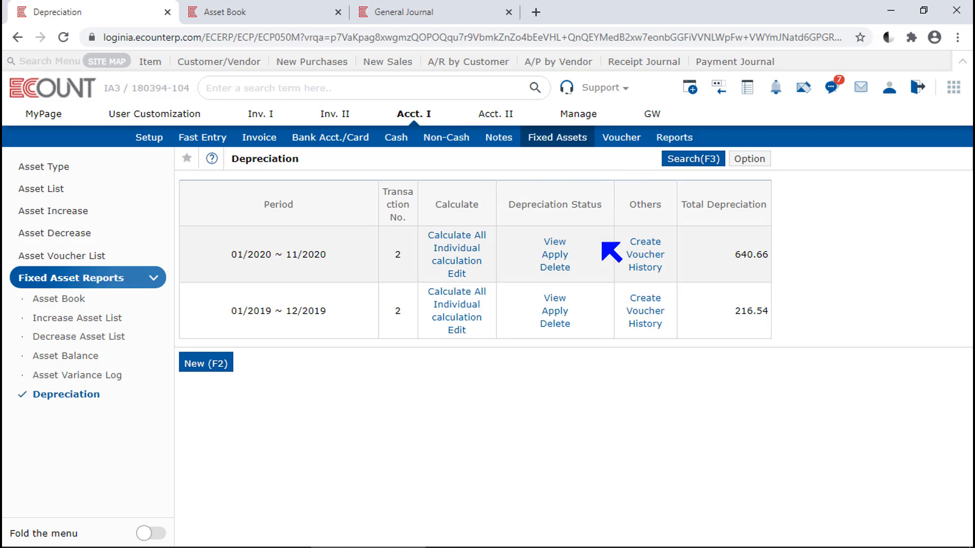
pyautogui.click(556, 310)
pyautogui.click(396, 374)
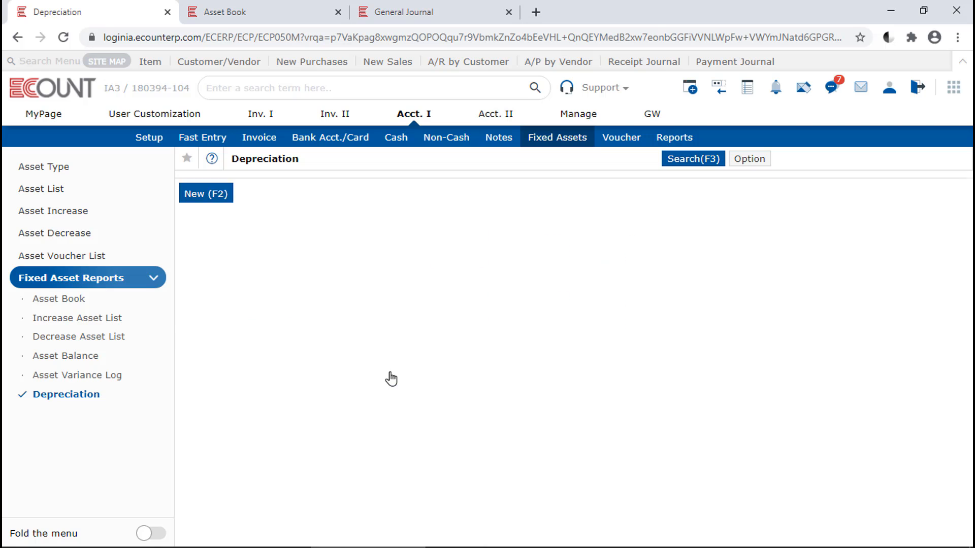
pyautogui.click(555, 254)
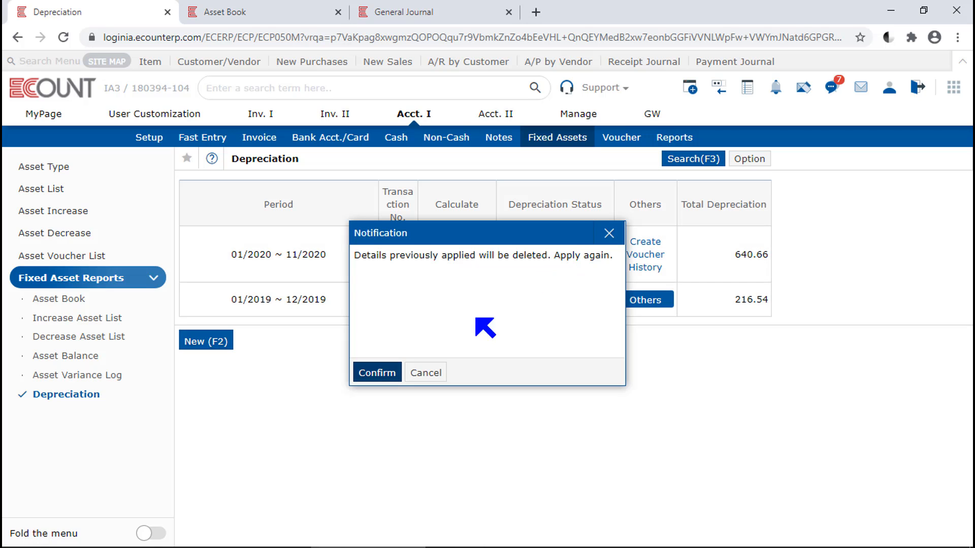
pyautogui.click(378, 373)
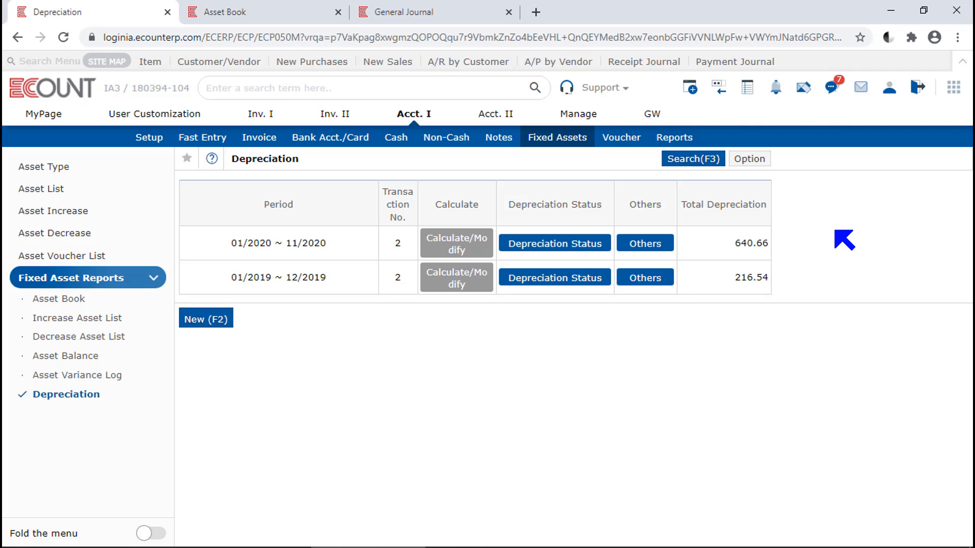
# Search the Asset Book for 12/01/2020 again to check the Accum. Dep. figures with both depreciation periods applied.
pyautogui.click(242, 11)
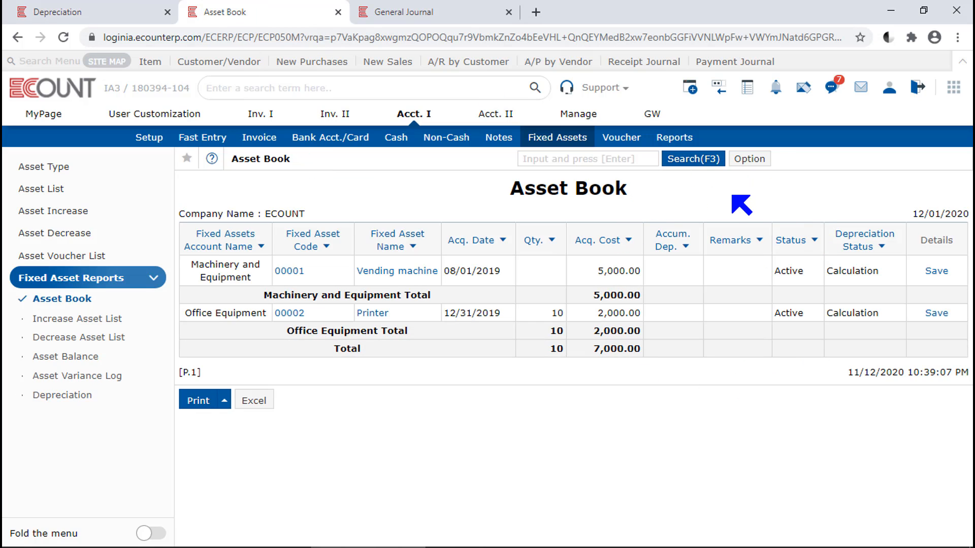
pyautogui.click(720, 161)
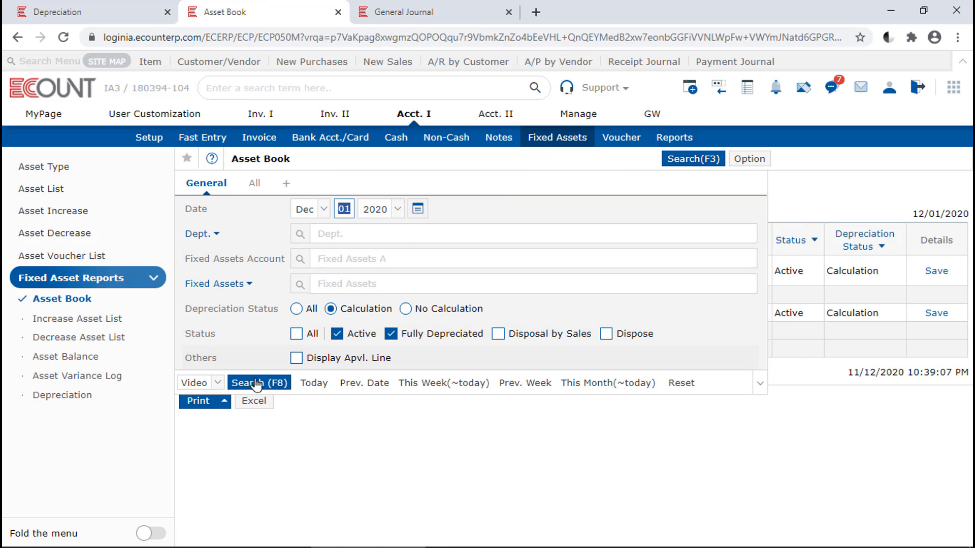
pyautogui.click(254, 385)
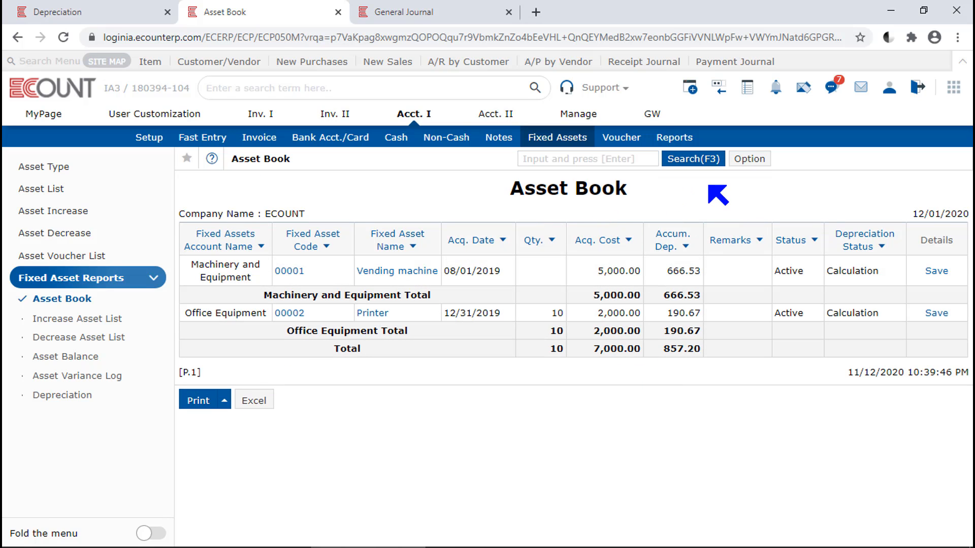
pyautogui.moveTo(653, 233); pyautogui.dragTo(696, 246)
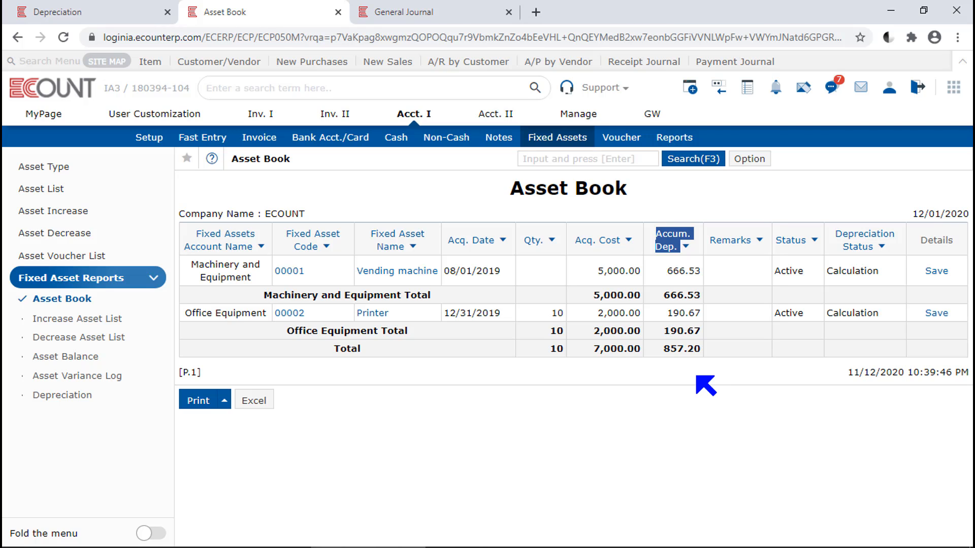
# On the Depreciation page, cancel the applied status of the 01/2020 ~ 11/2020 and 01/2019 ~ 12/2019 periods, confirming each.
pyautogui.click(94, 18)
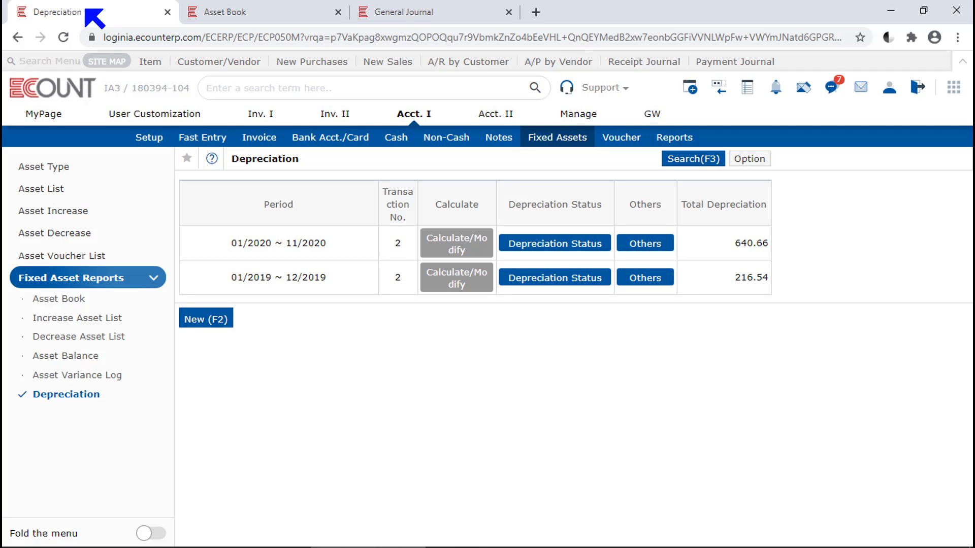
pyautogui.click(539, 245)
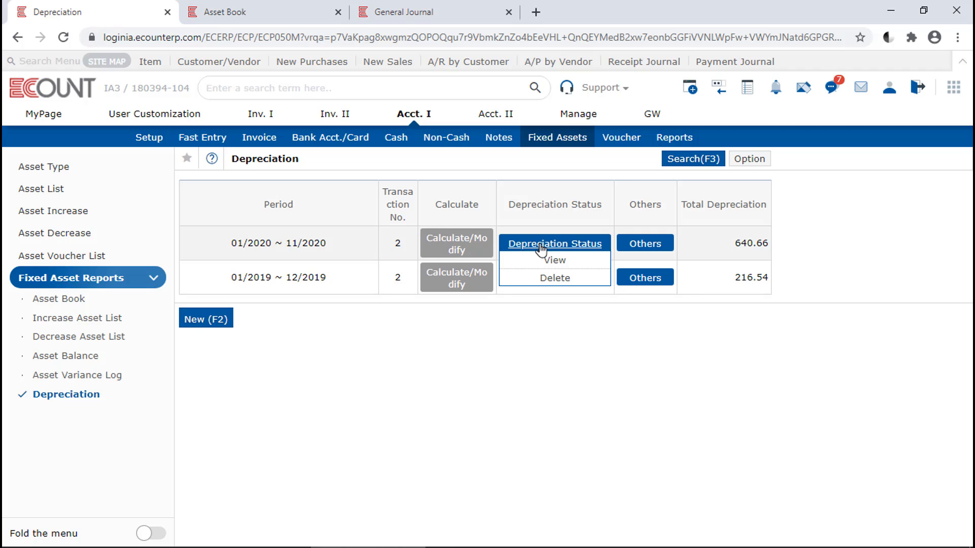
pyautogui.click(555, 278)
pyautogui.click(375, 374)
pyautogui.click(517, 303)
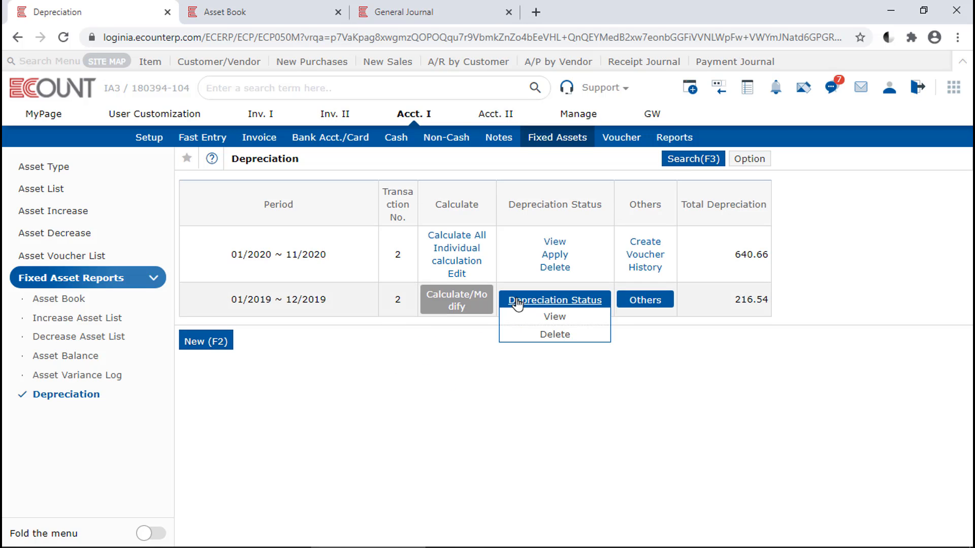
pyautogui.click(556, 335)
pyautogui.click(388, 380)
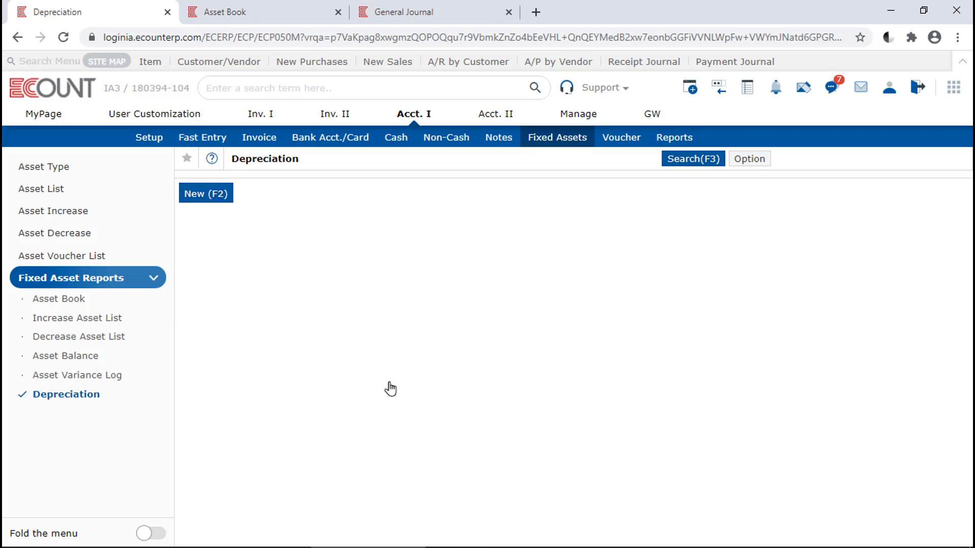
# Repeat the Asset Book search for 12/01/2020 to check the Accum. Dep. column after cancelling both periods.
pyautogui.click(278, 10)
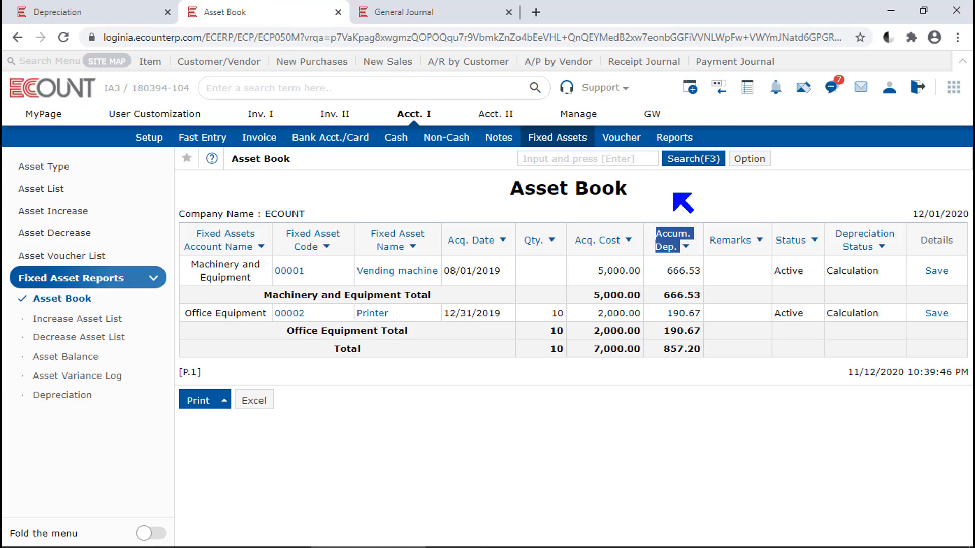
pyautogui.click(690, 161)
pyautogui.click(255, 383)
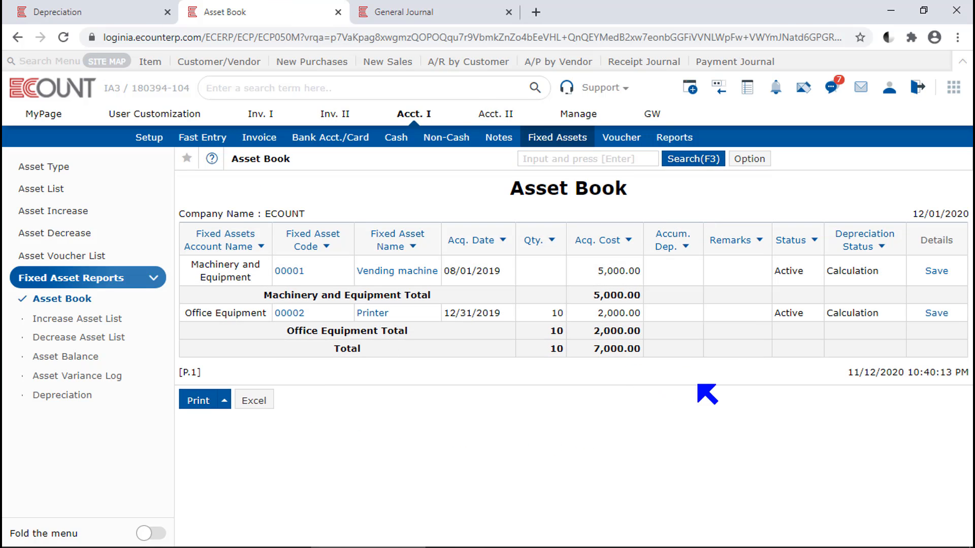
# Back on the Depreciation page, open individual calculation for 01/2020 ~ 11/2020, select asset 00002 (Printer), and close the selection without recalculating.
pyautogui.click(86, 10)
pyautogui.moveTo(485, 205); pyautogui.dragTo(490, 234)
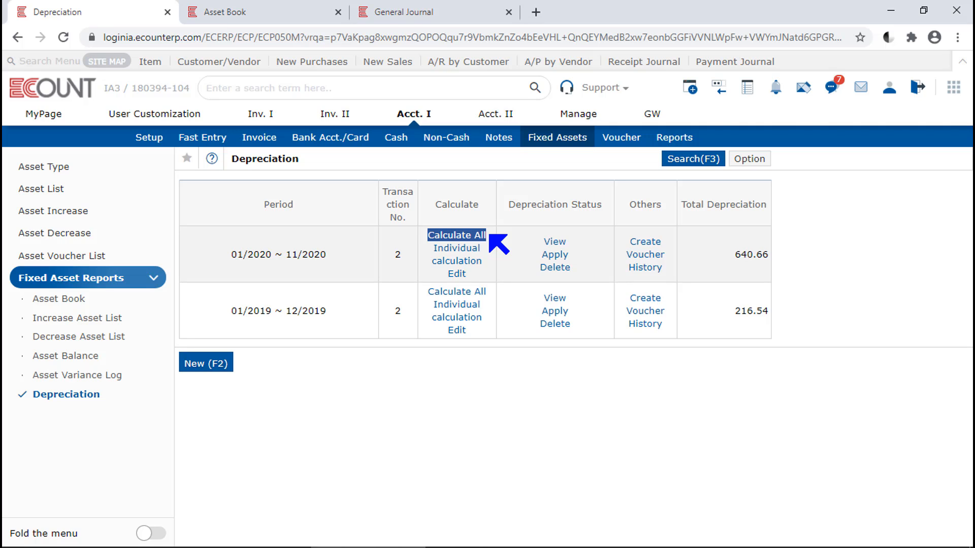
pyautogui.moveTo(432, 251); pyautogui.dragTo(479, 260)
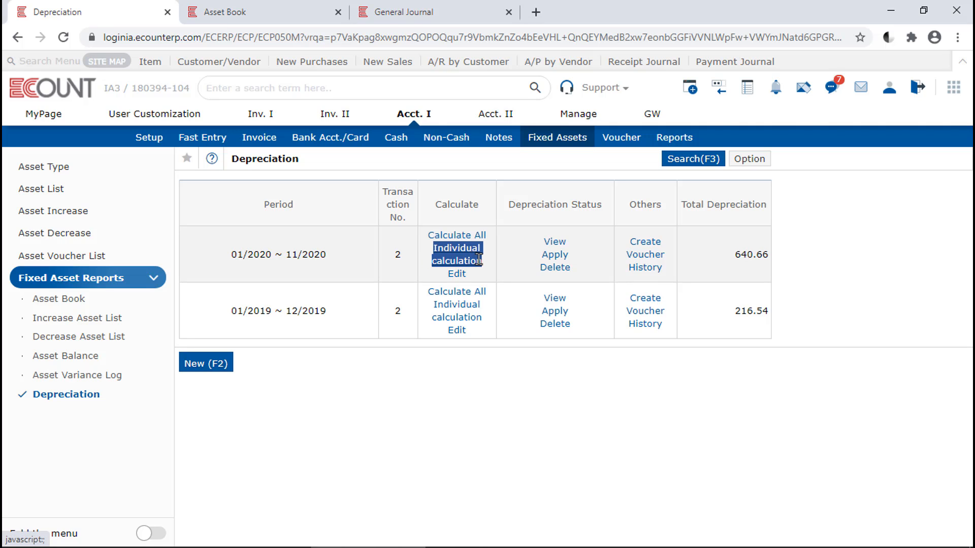
pyautogui.click(479, 263)
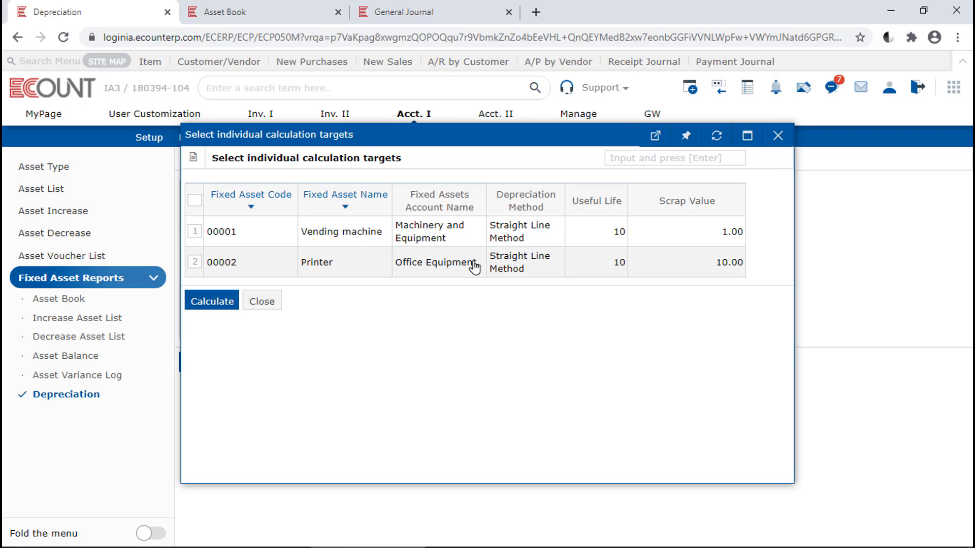
pyautogui.click(195, 262)
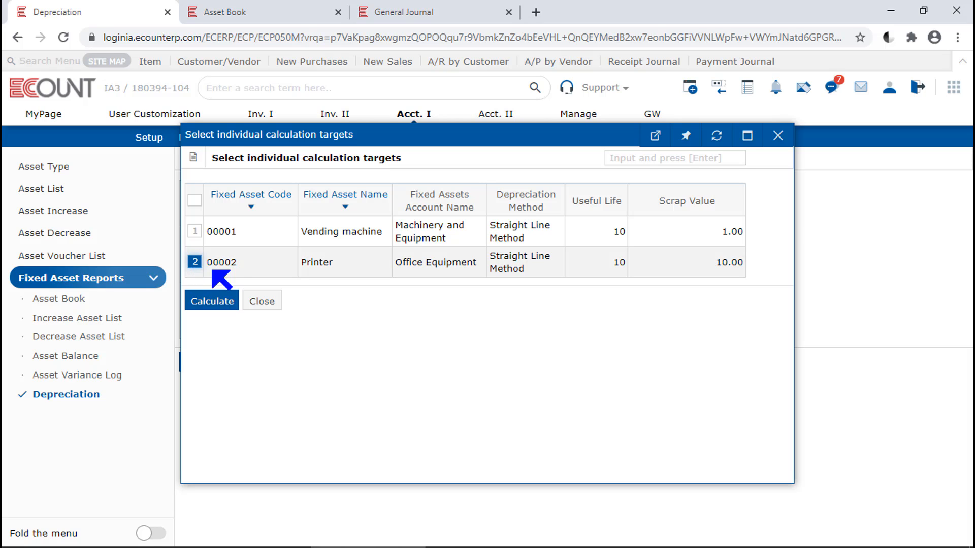
pyautogui.click(235, 303)
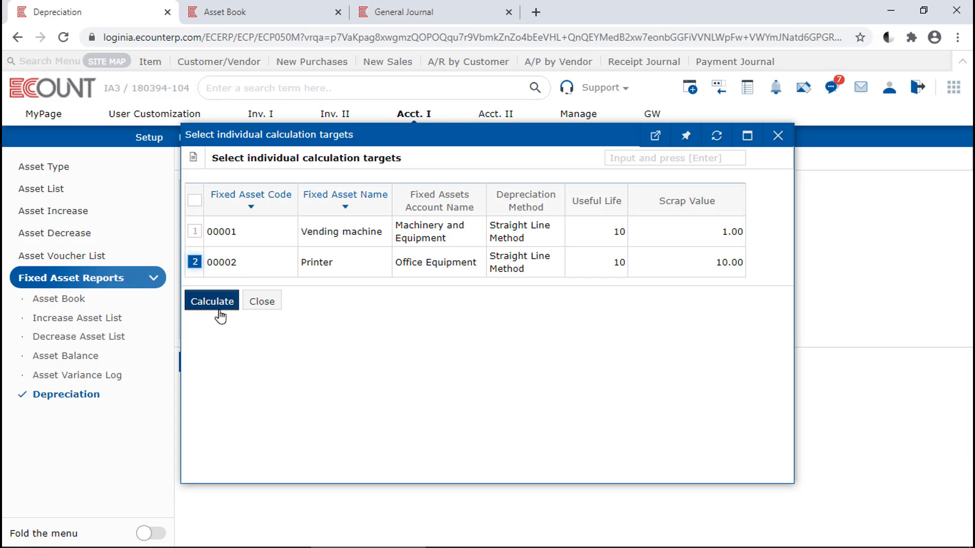
pyautogui.click(220, 315)
pyautogui.click(252, 308)
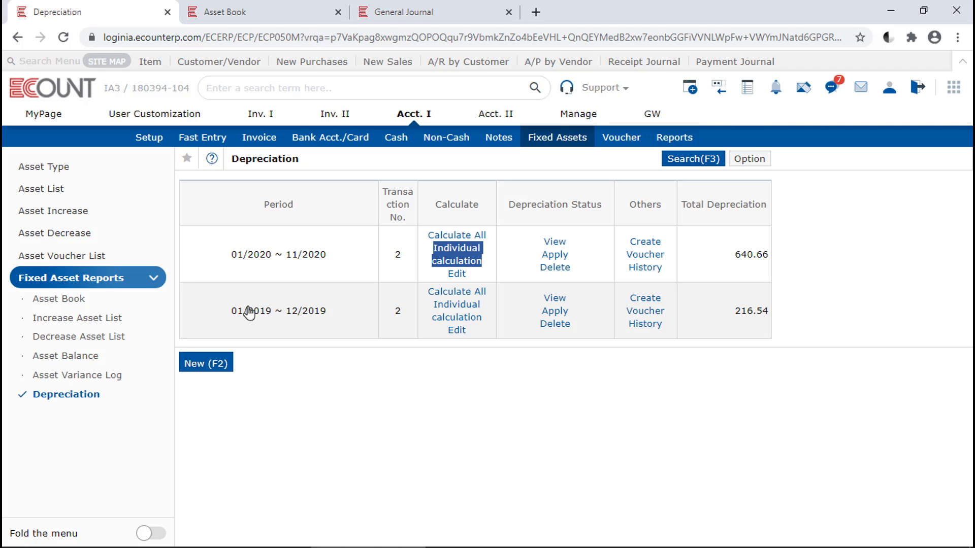
# Open the Printer's depreciation expense for modification in the 01/2020 ~ 11/2020 period, review it, and close without saving.
pyautogui.click(476, 274)
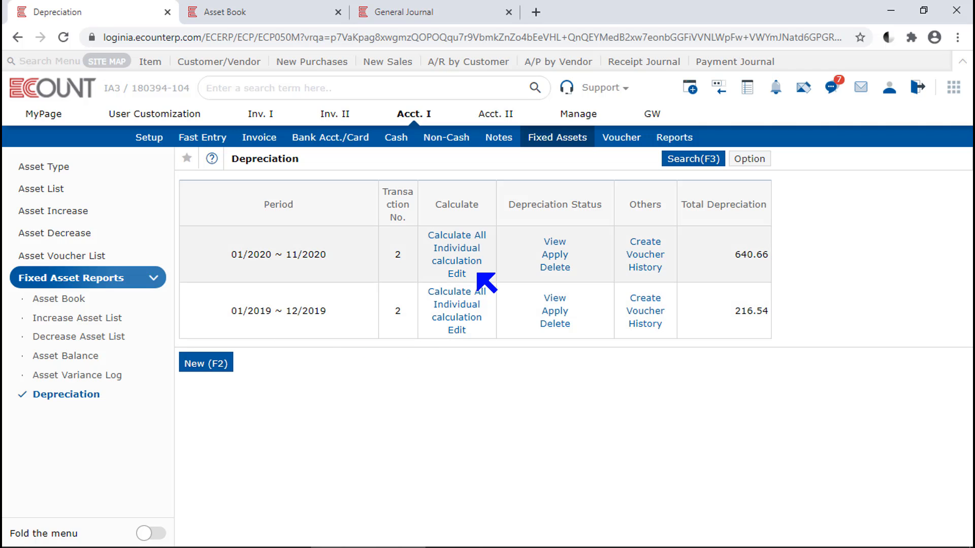
pyautogui.moveTo(477, 273); pyautogui.dragTo(434, 274)
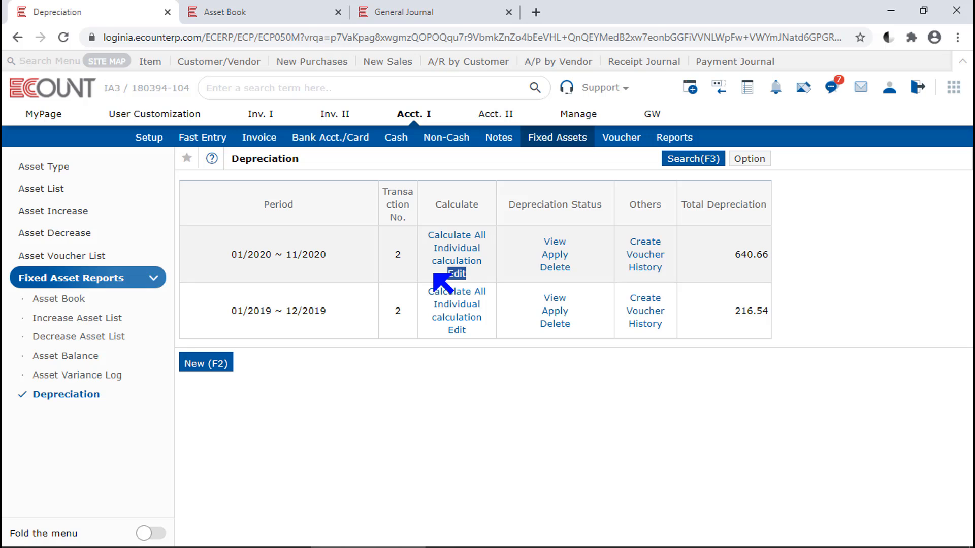
pyautogui.click(455, 273)
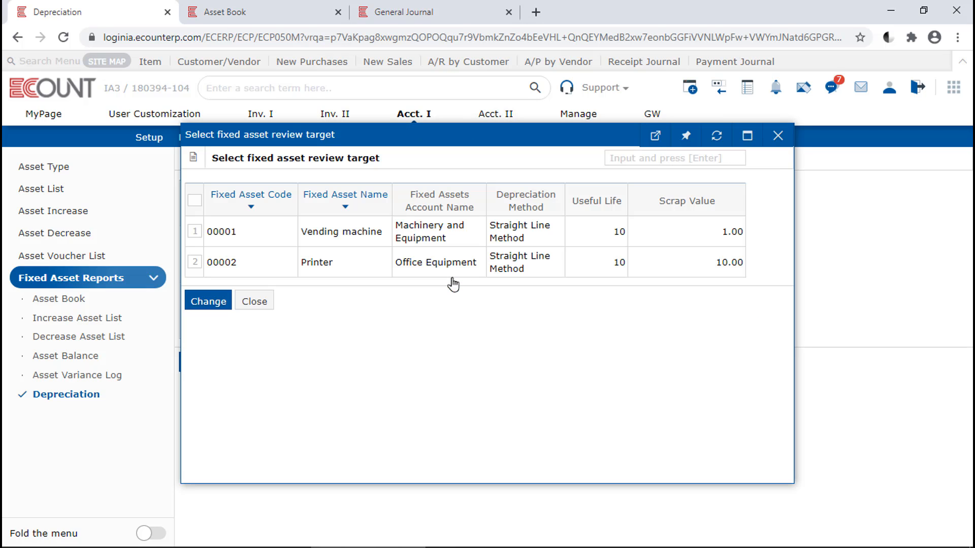
pyautogui.click(194, 261)
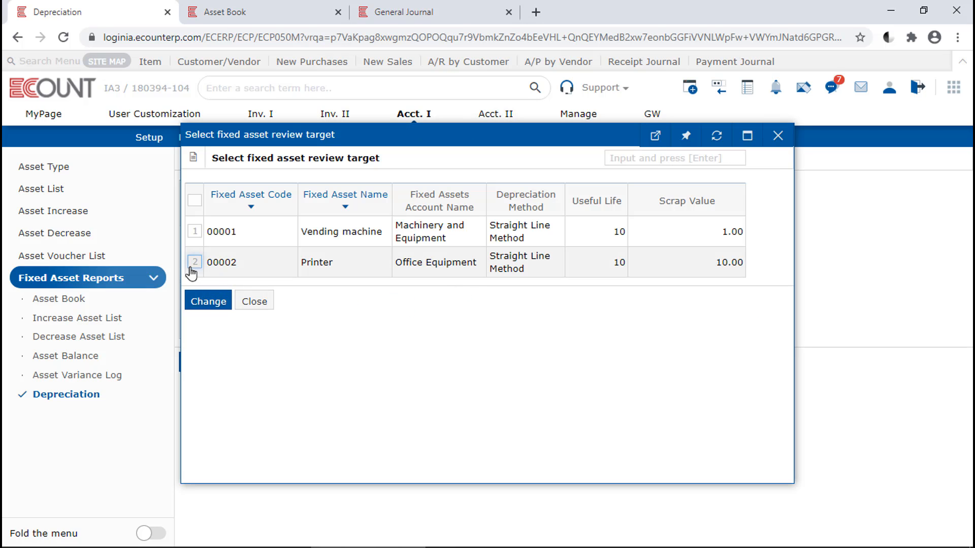
pyautogui.click(212, 305)
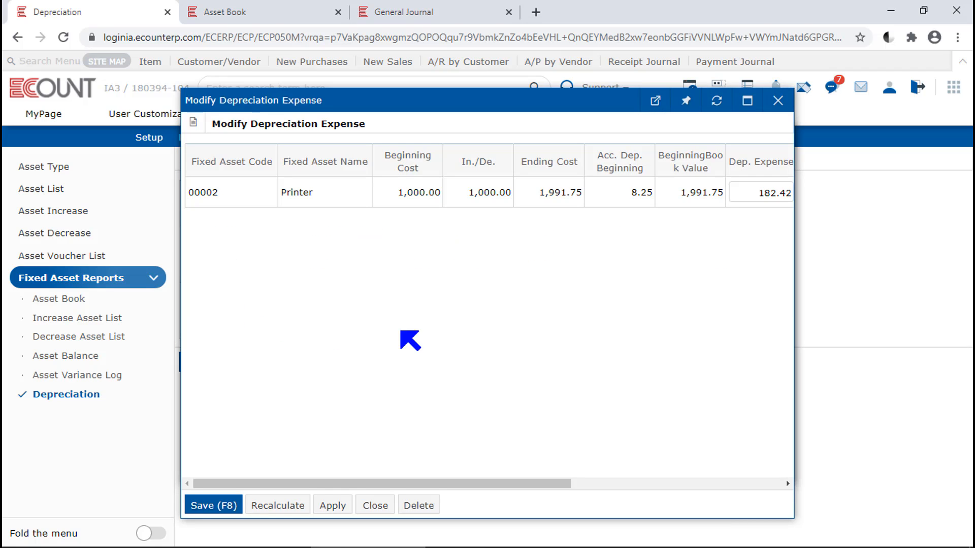
pyautogui.click(756, 203)
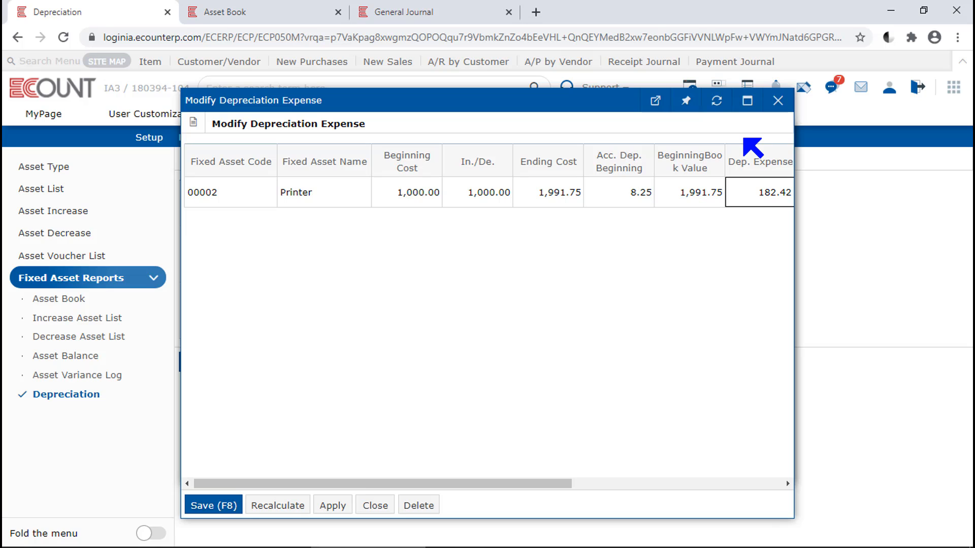
pyautogui.click(777, 100)
pyautogui.click(777, 135)
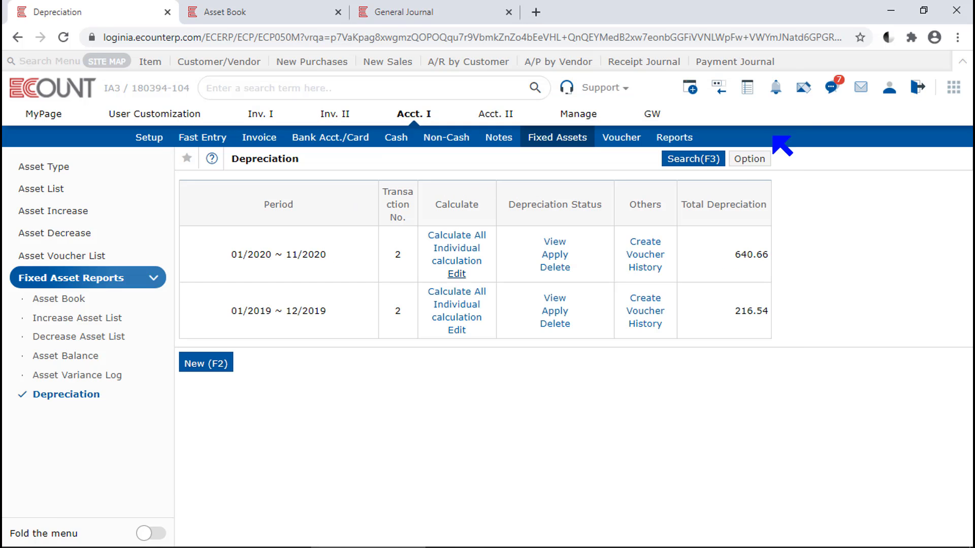
# Reapply the depreciation of the 01/2019 ~ 12/2019 period and the 01/2020 ~ 11/2020 period, confirming each.
pyautogui.click(555, 313)
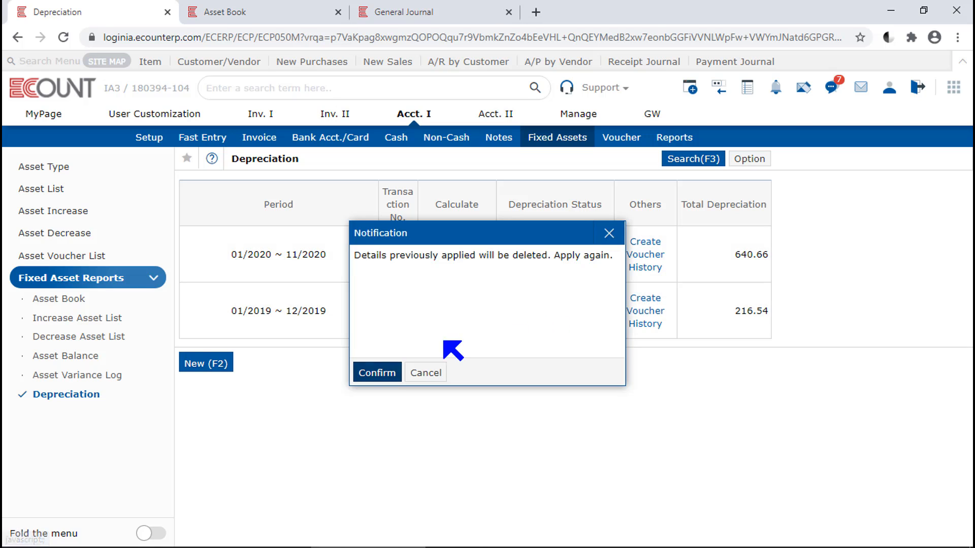
pyautogui.click(377, 372)
pyautogui.click(553, 255)
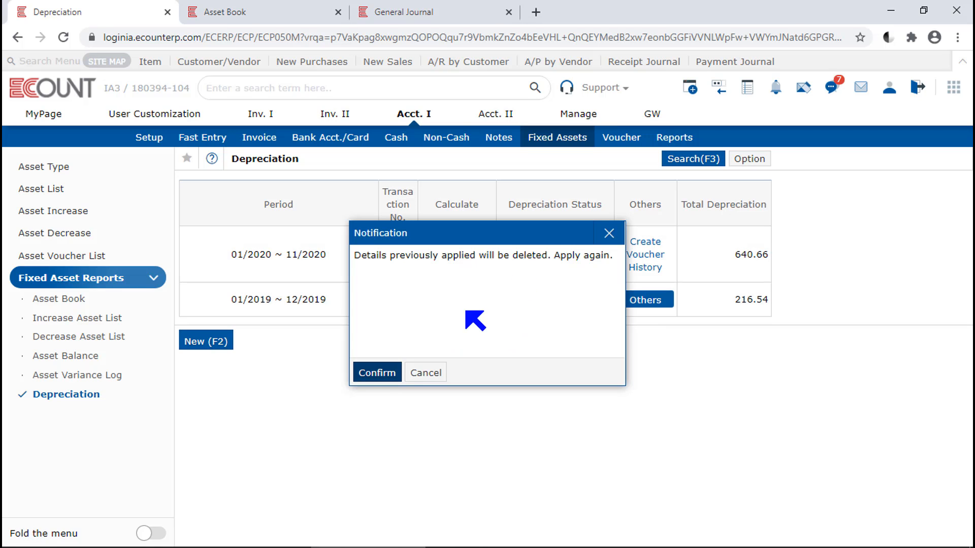
pyautogui.click(374, 376)
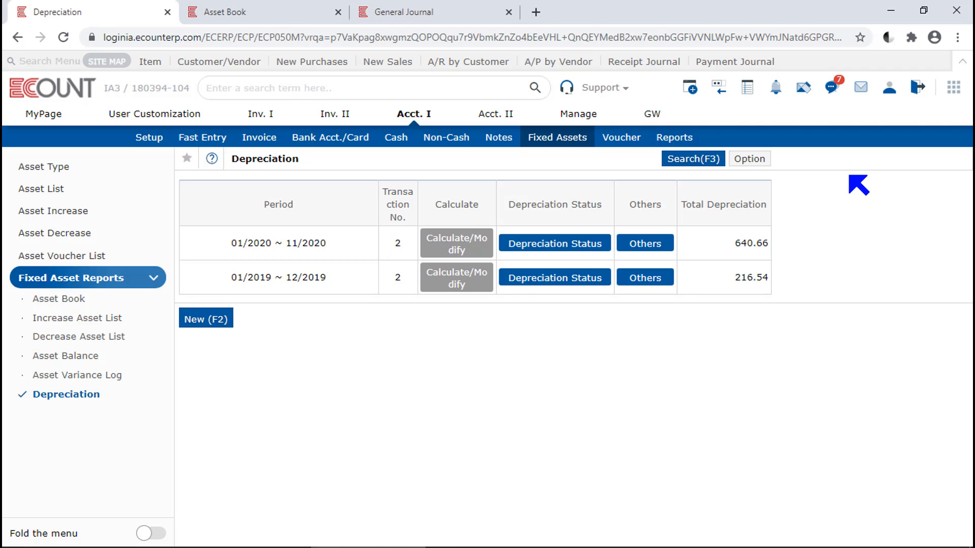
# Open voucher creation for the 01/2019 ~ 12/2019 period, review the depreciation entries, and close without saving.
pyautogui.click(649, 279)
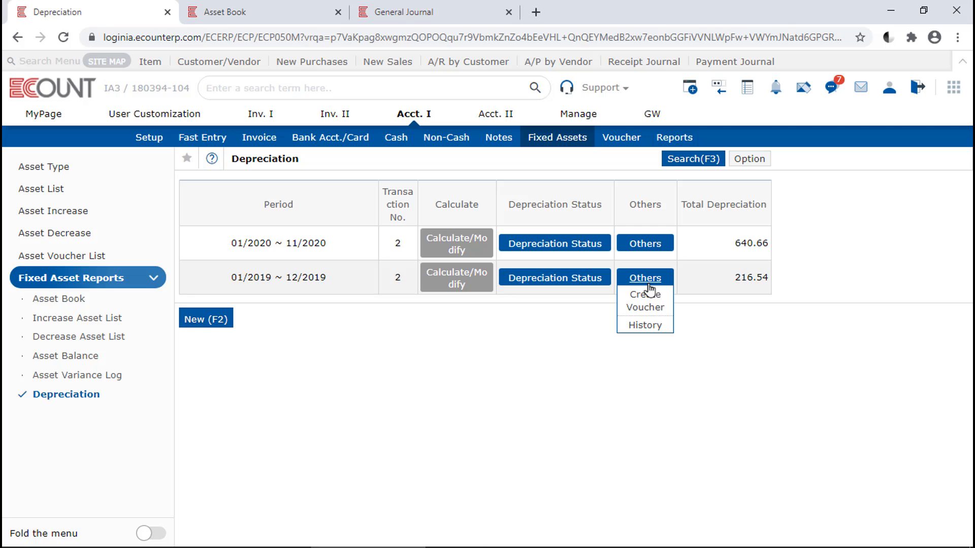
pyautogui.click(651, 299)
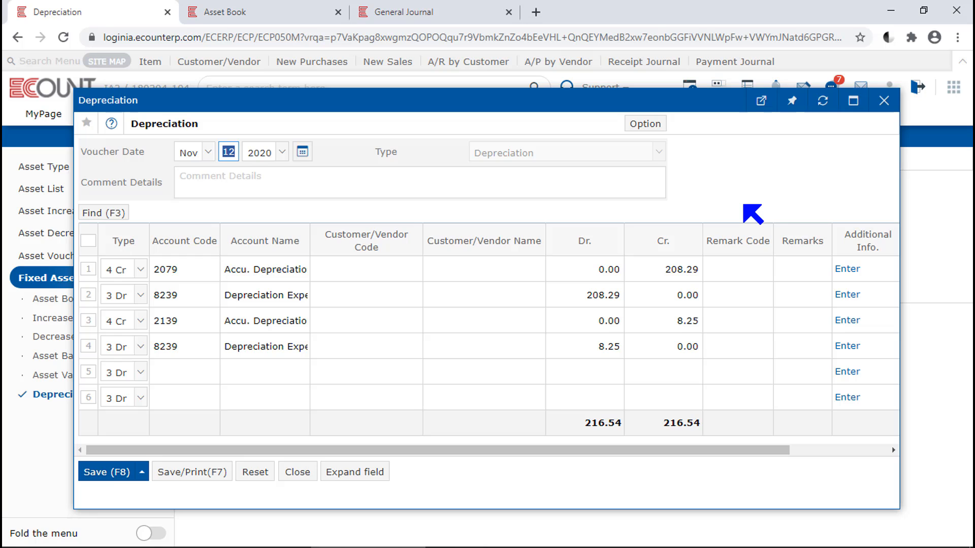
pyautogui.click(884, 100)
# In the General Journal, set the voucher type to Depreciation and load the depreciation of period 2020/01/01-2020/11/30.
pyautogui.click(427, 10)
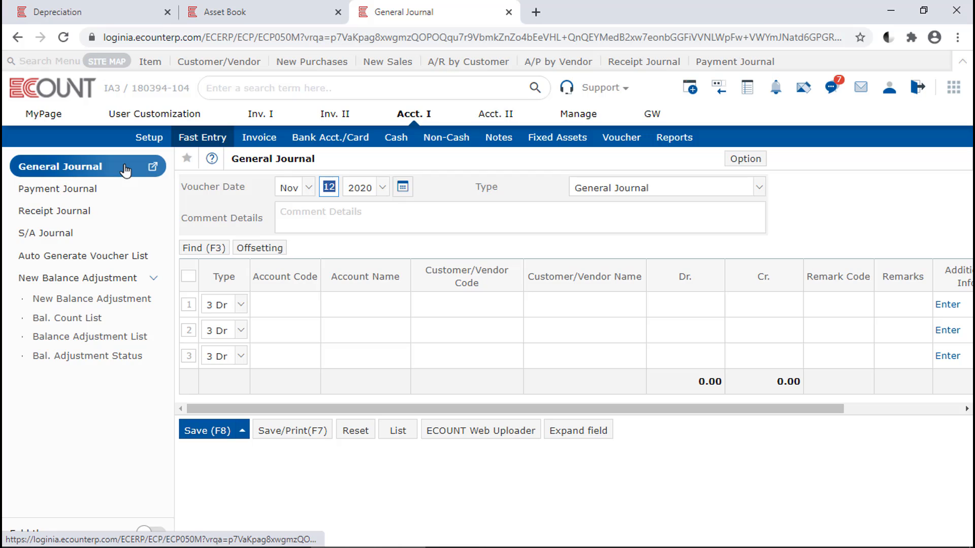
pyautogui.click(649, 193)
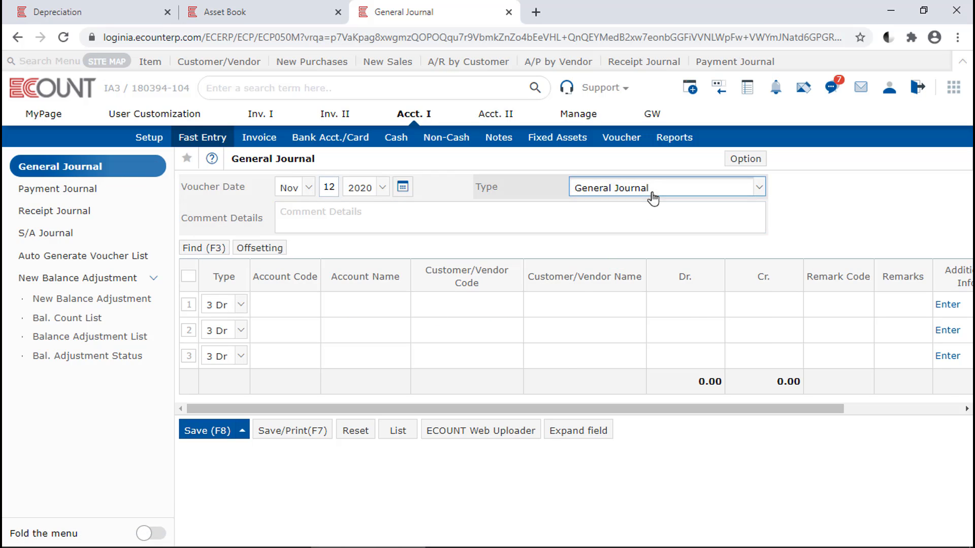
pyautogui.click(624, 335)
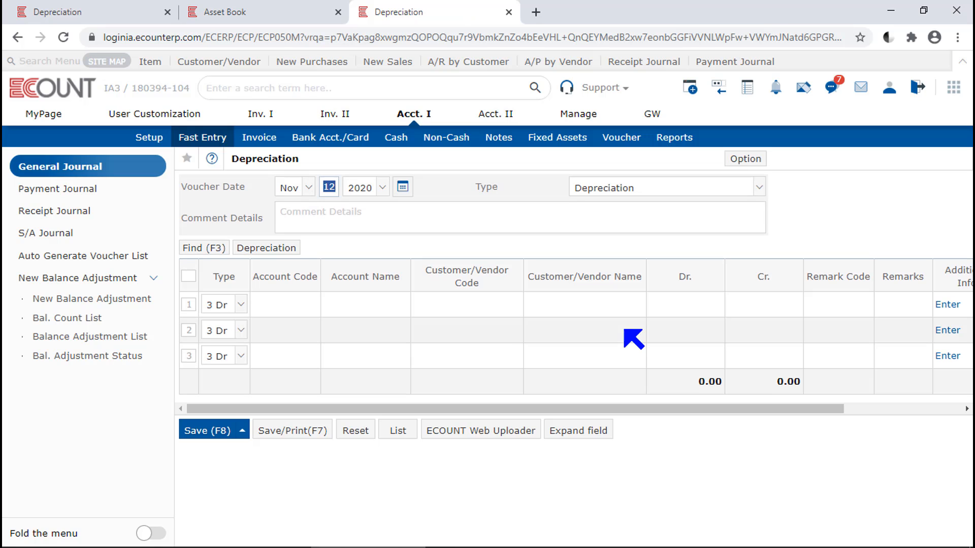
pyautogui.click(266, 248)
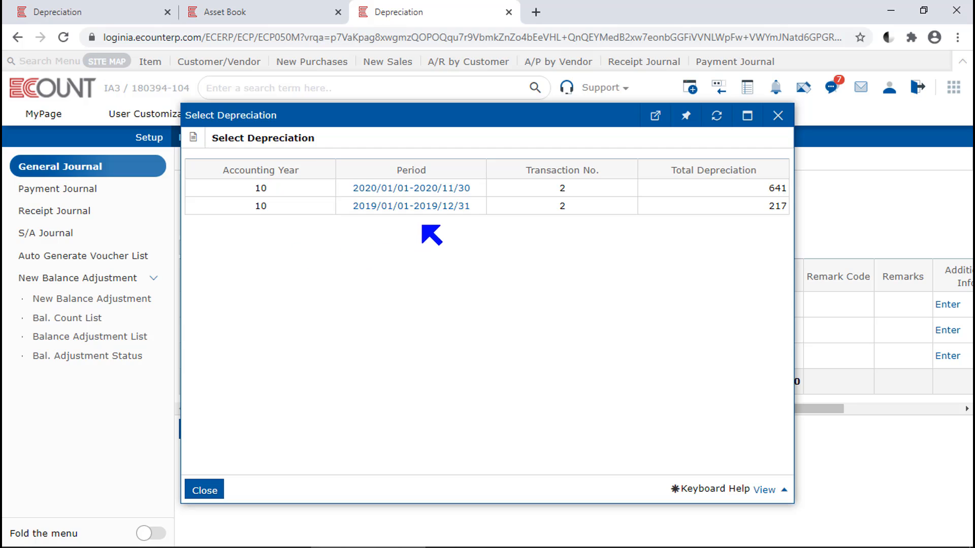
pyautogui.click(431, 189)
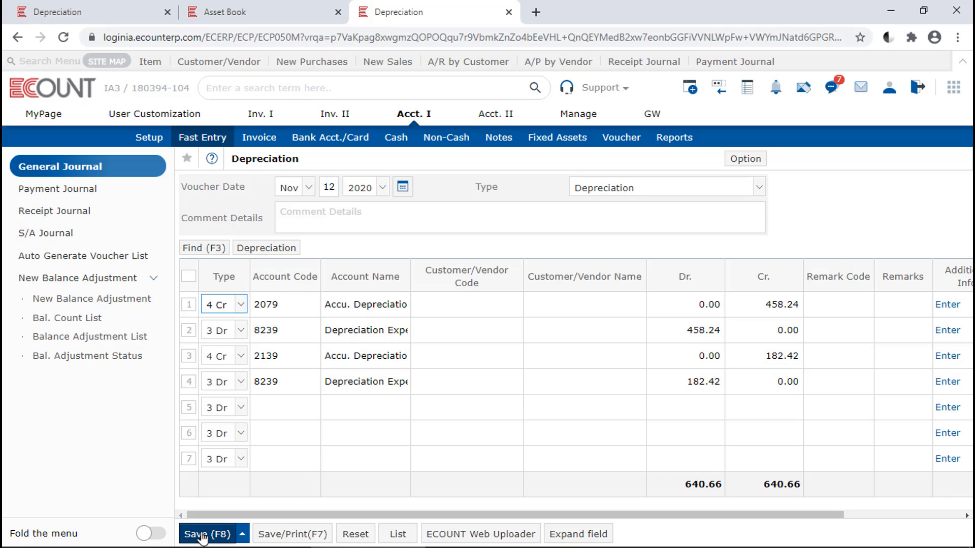
pyautogui.moveTo(202, 538)
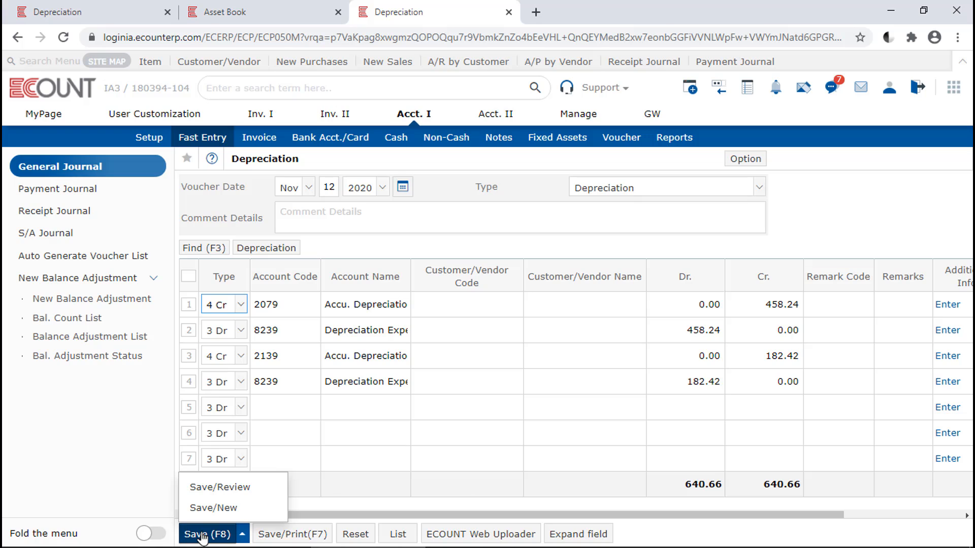